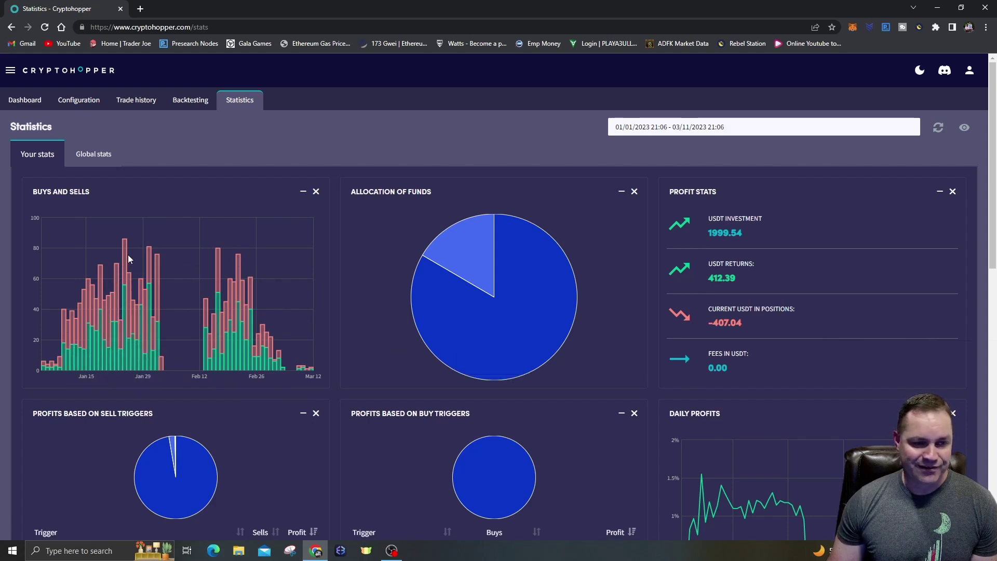
# Step: Examine the buys and sells chart and the total USDT in assets chart in the hopper's statistics
pyautogui.moveTo(44, 368)
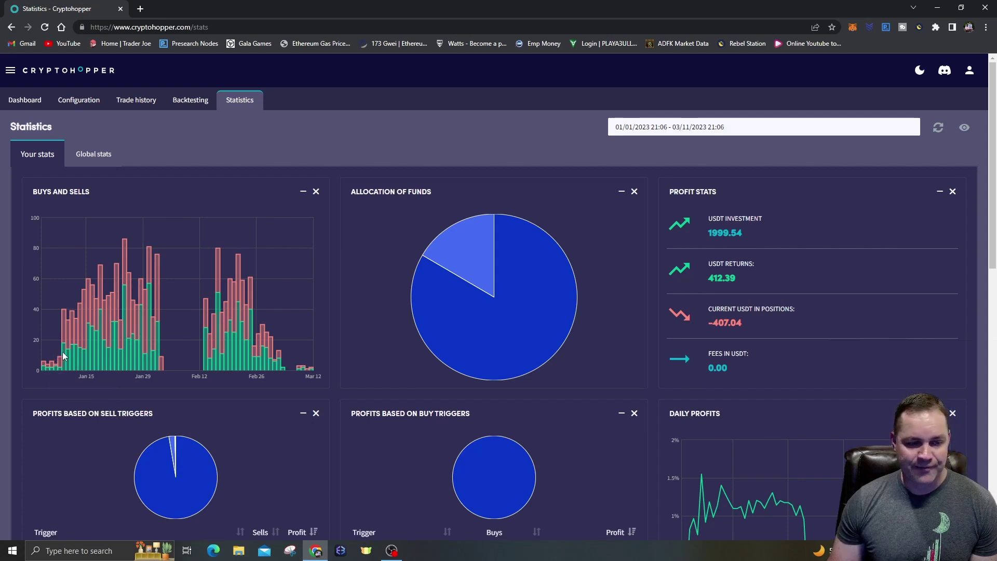
pyautogui.moveTo(82, 337)
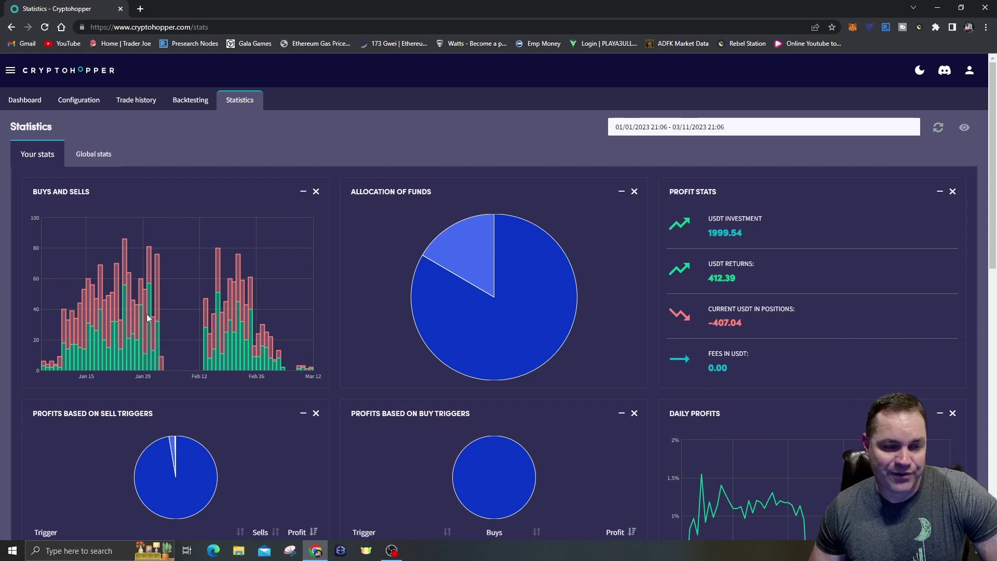
pyautogui.scroll(-6, 607, 316)
pyautogui.scroll(-4, 609, 318)
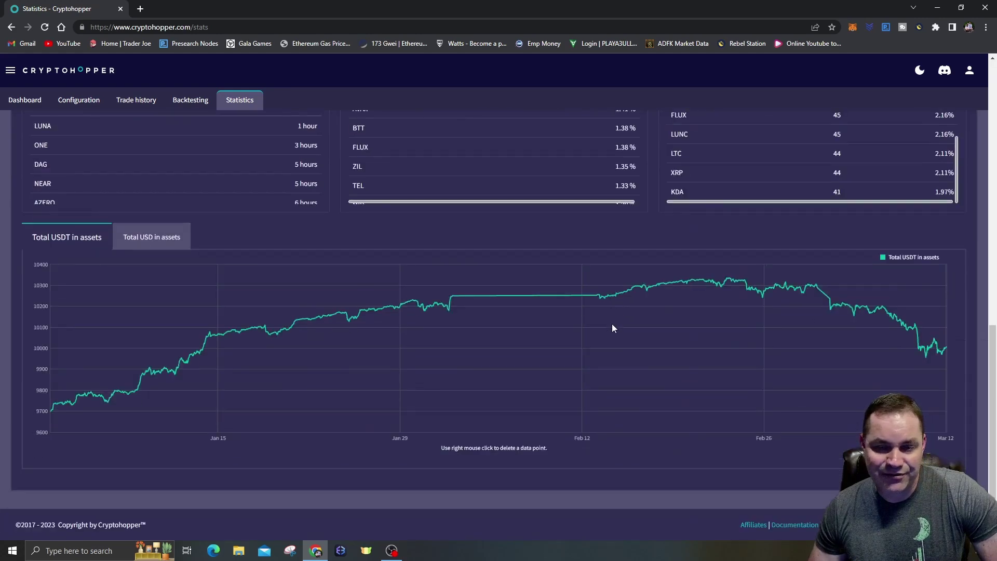
pyautogui.scroll(10, 613, 322)
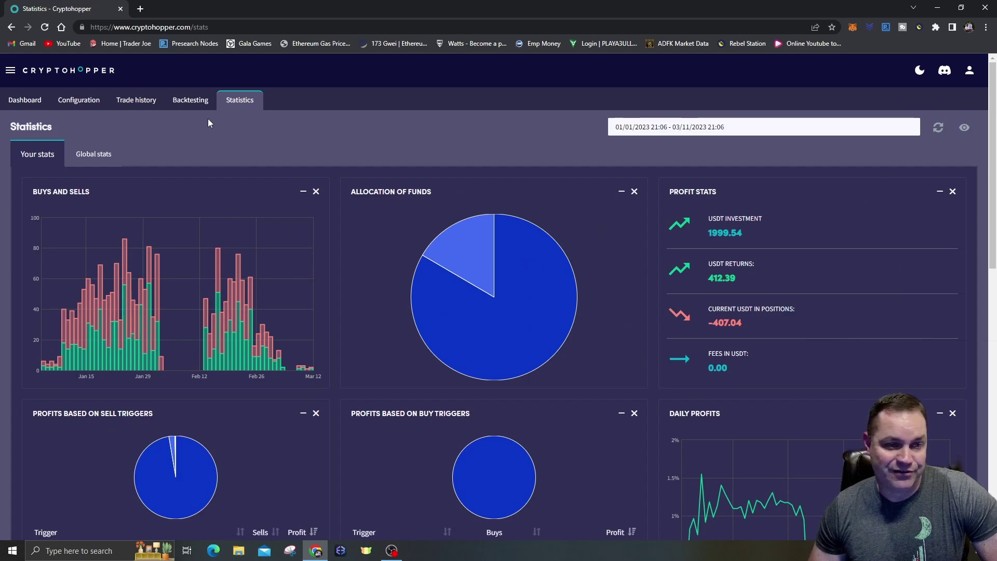
# Step: Open the hopper's base configuration and review the allowed coins, percentage buy amount and USDT order limits under Coins and amounts
pyautogui.click(90, 102)
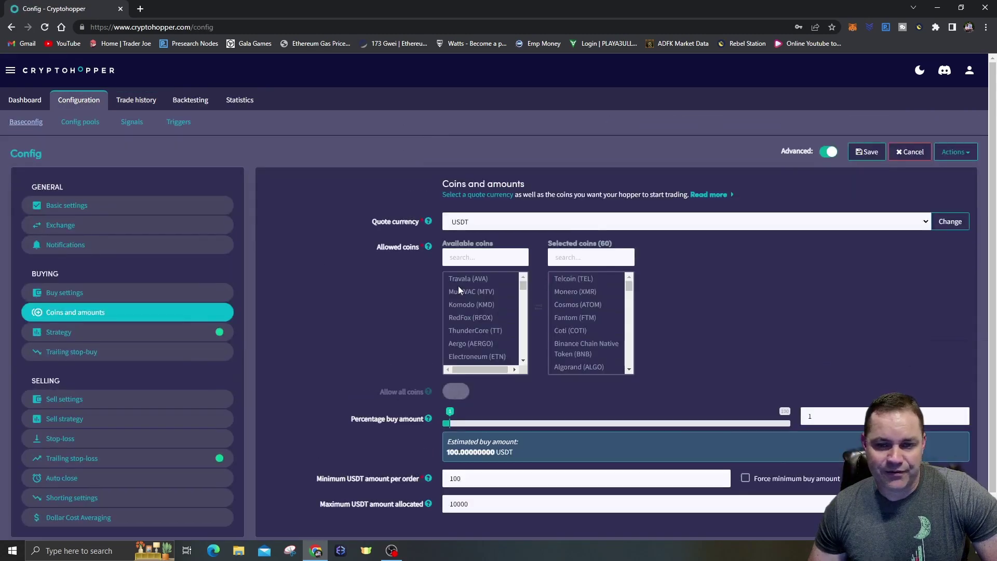
pyautogui.click(576, 279)
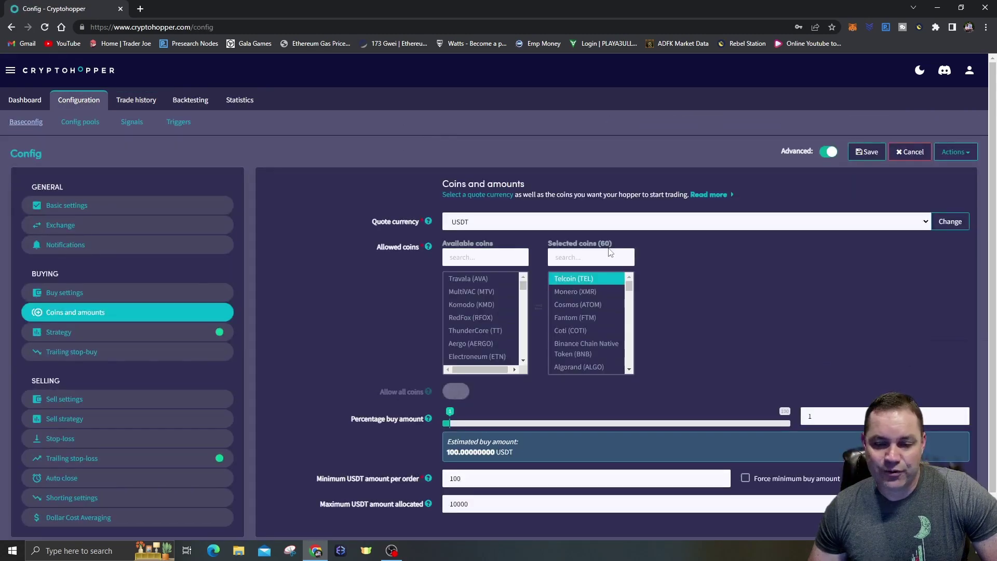
pyautogui.click(612, 318)
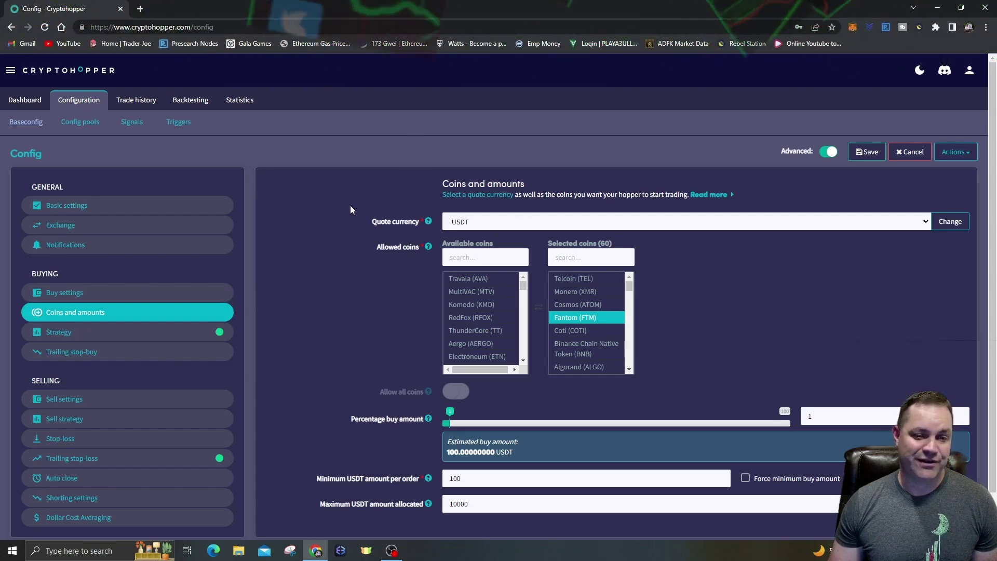
pyautogui.scroll(-1, 729, 292)
pyautogui.press('pagedown')
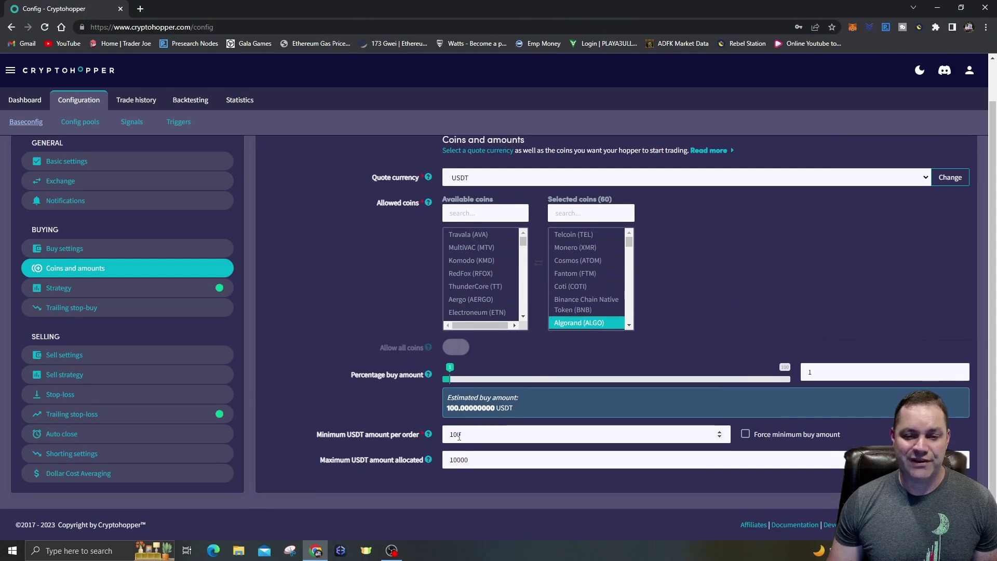
pyautogui.scroll(1, 619, 257)
pyautogui.scroll(-1, 701, 316)
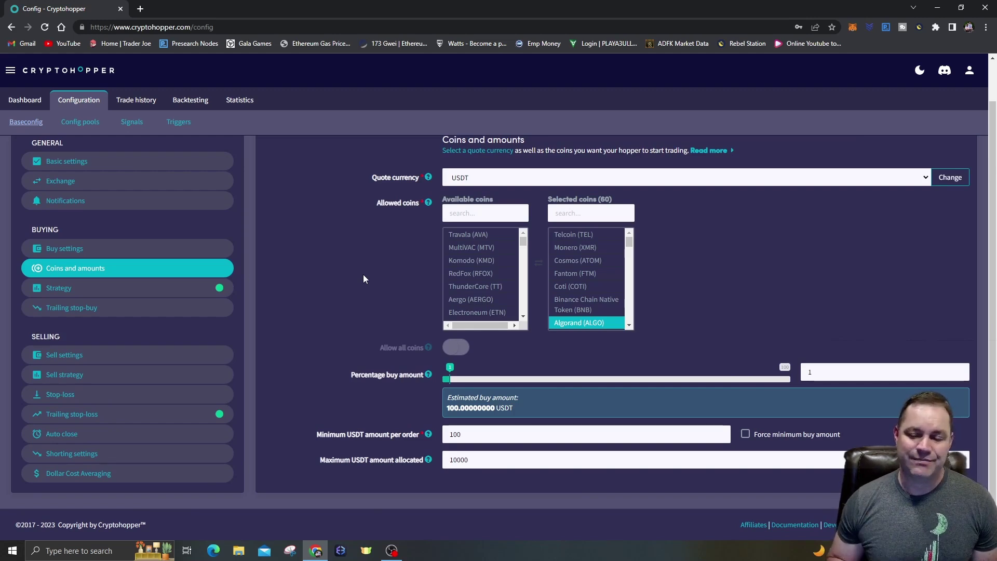
pyautogui.click(467, 234)
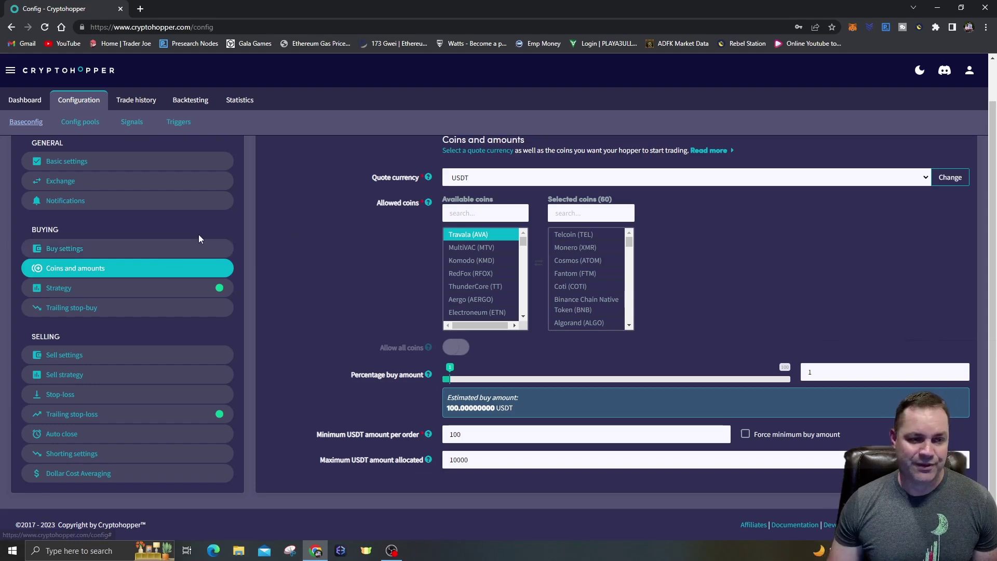
# Step: Review the hopper's buying strategy settings and check whether trailing stop-buy is enabled
pyautogui.click(207, 288)
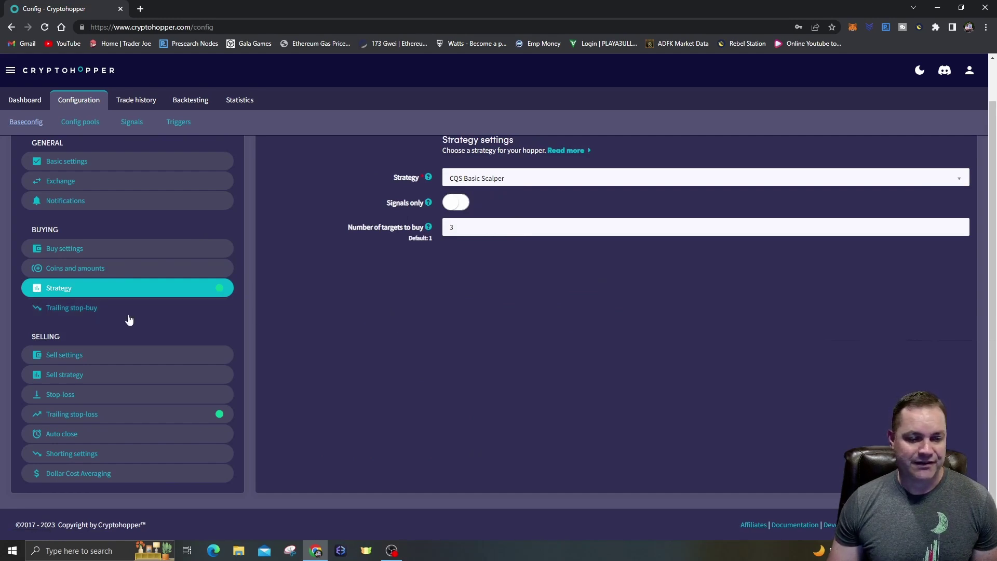
pyautogui.click(169, 310)
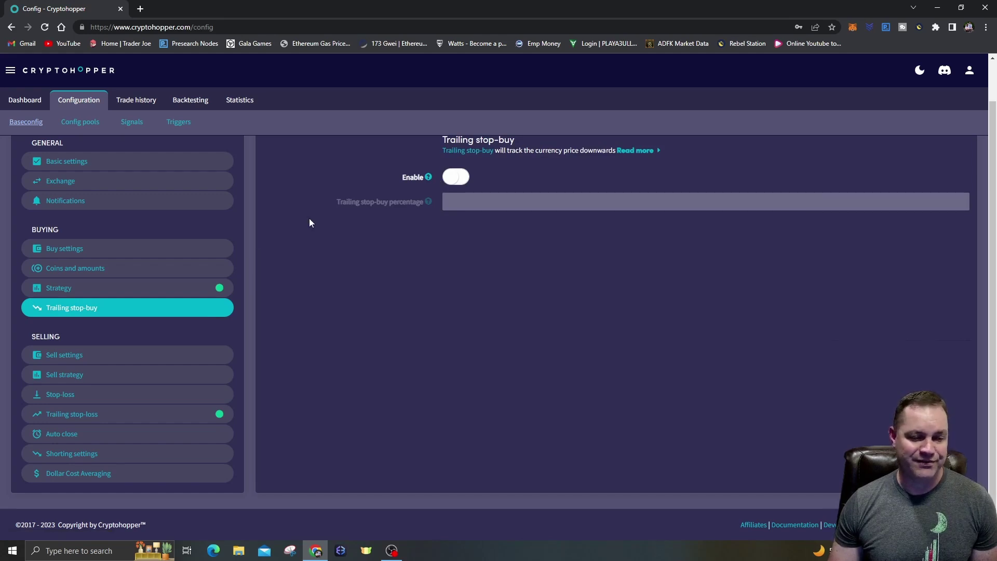
pyautogui.click(113, 289)
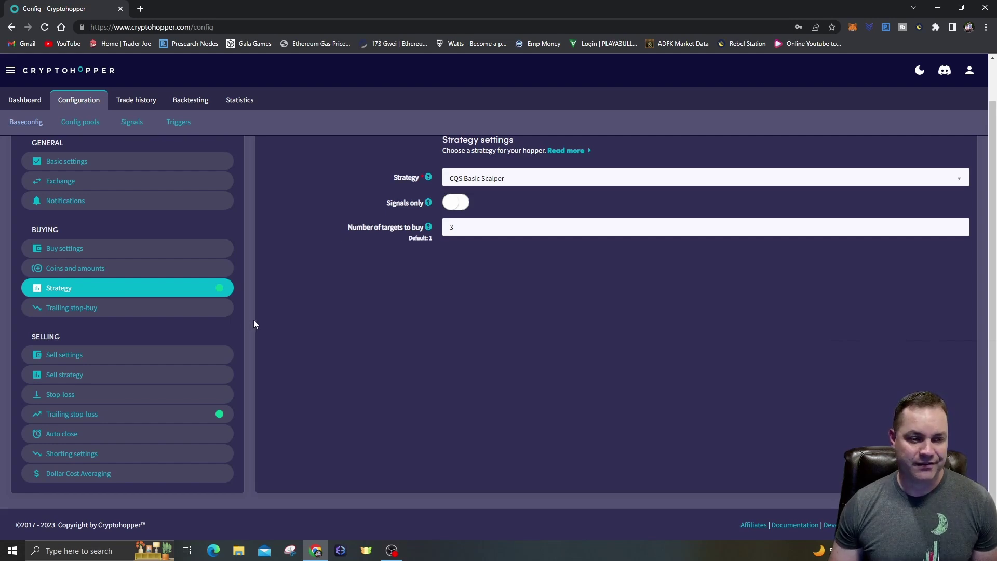
# Step: Review the sell settings, including the help for Max open time sell, and the sell strategy options
pyautogui.click(172, 354)
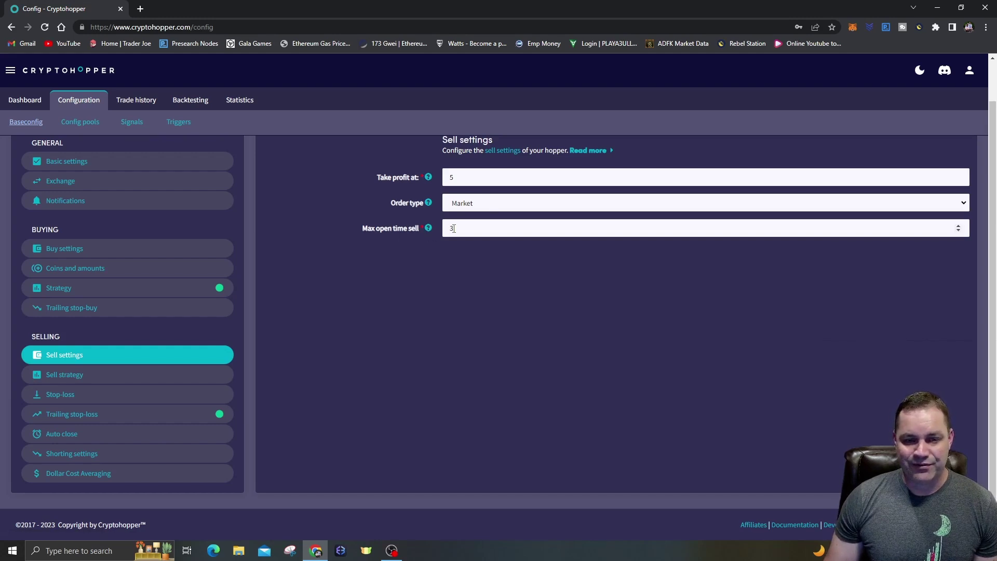
pyautogui.click(428, 228)
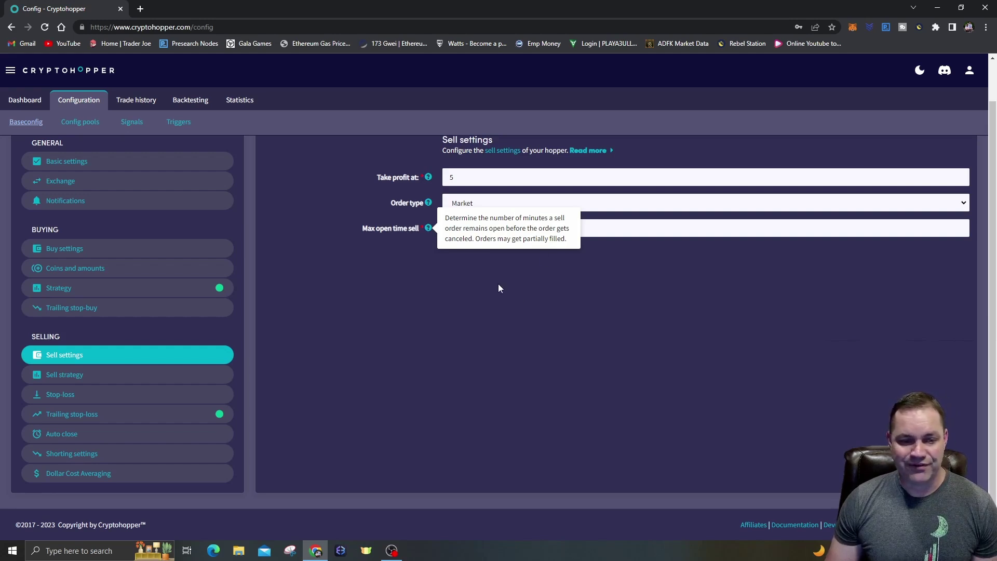
pyautogui.click(112, 373)
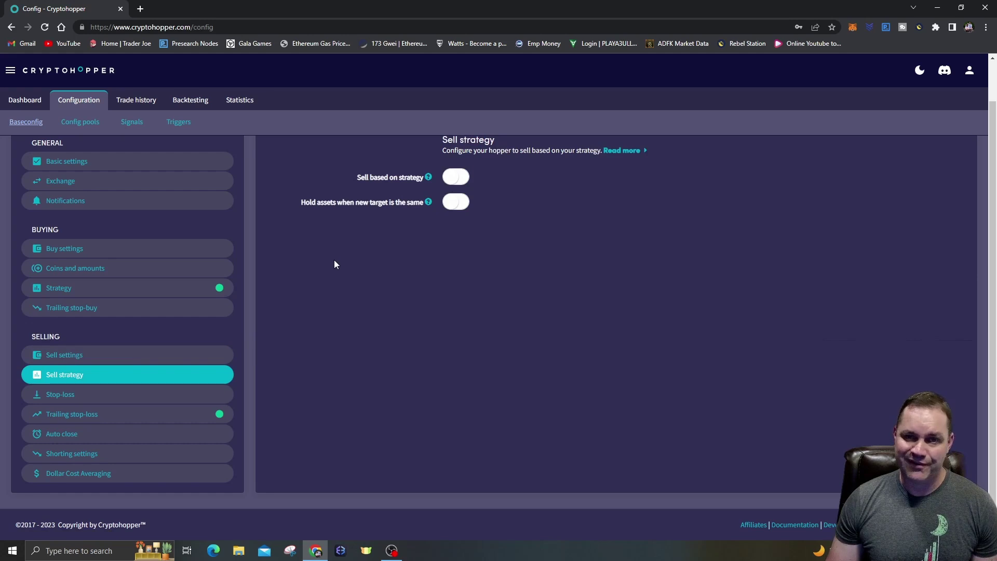
# Step: Look through the general configuration: basic settings, exchange settings with paper trading, and notifications
pyautogui.click(112, 161)
pyautogui.click(190, 184)
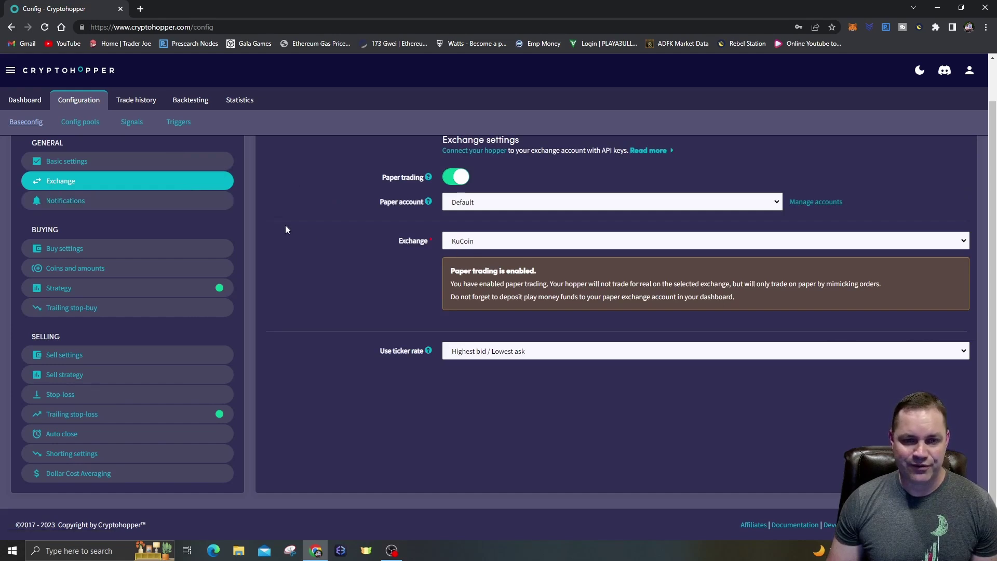
pyautogui.click(140, 202)
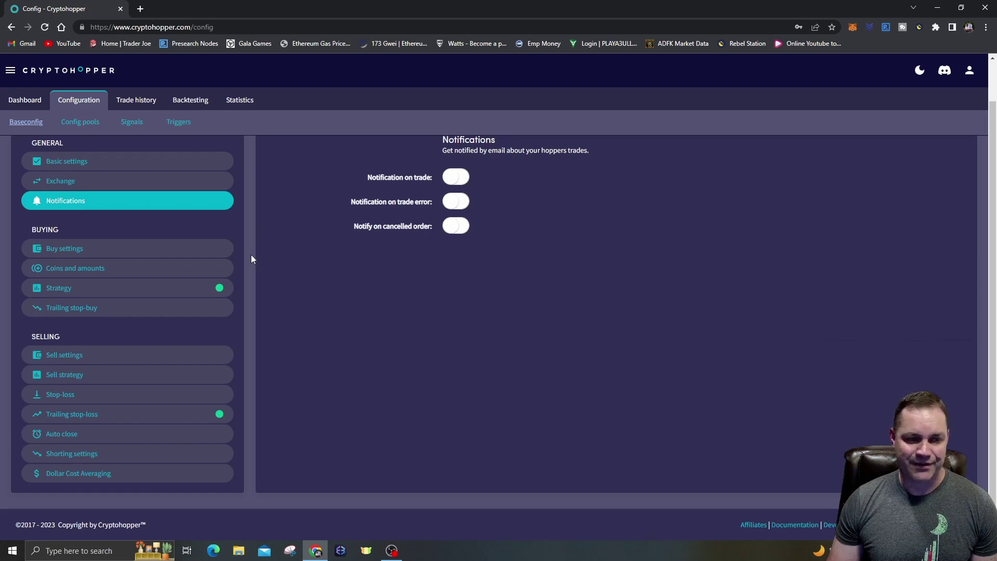
# Step: Review the stop-loss and trailing stop-loss settings for selling
pyautogui.click(68, 394)
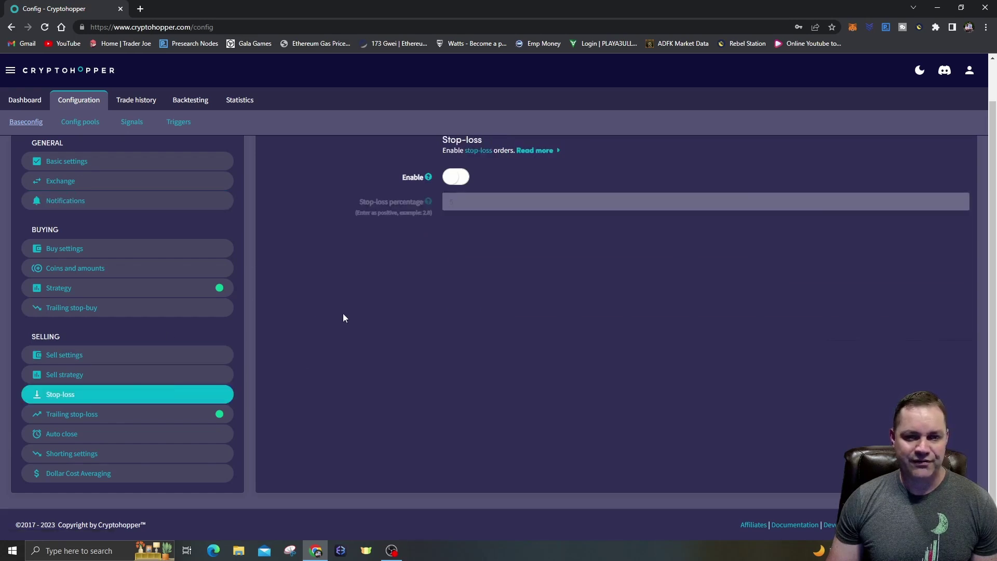
pyautogui.click(74, 418)
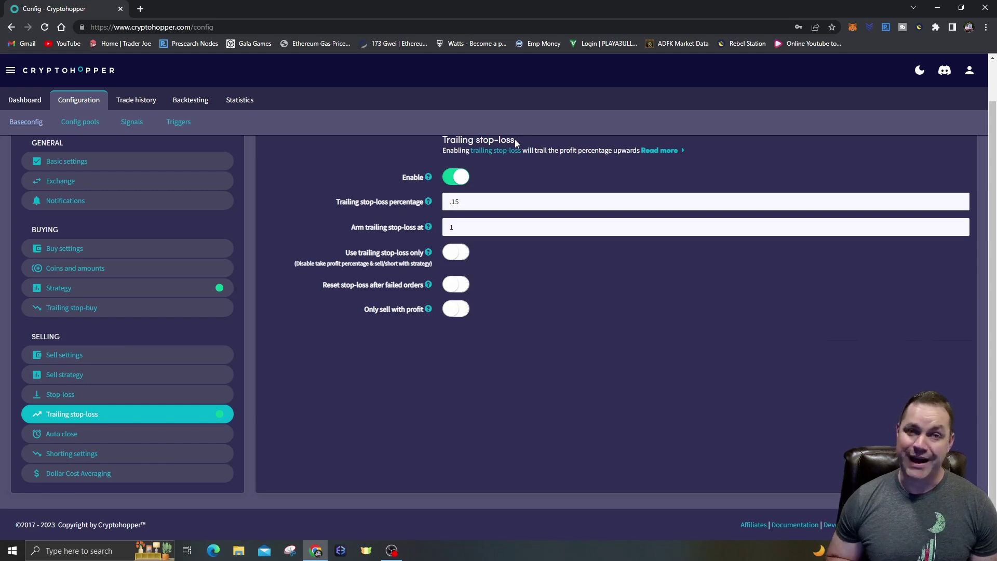
# Step: Browse the list of available strategies in the strategy settings and close it without choosing another one
pyautogui.click(141, 286)
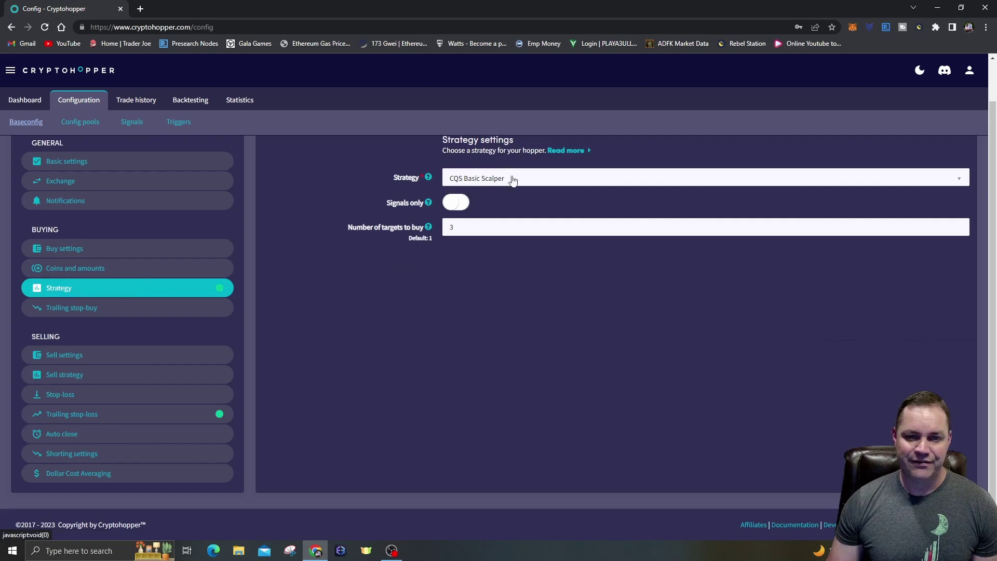
pyautogui.click(959, 178)
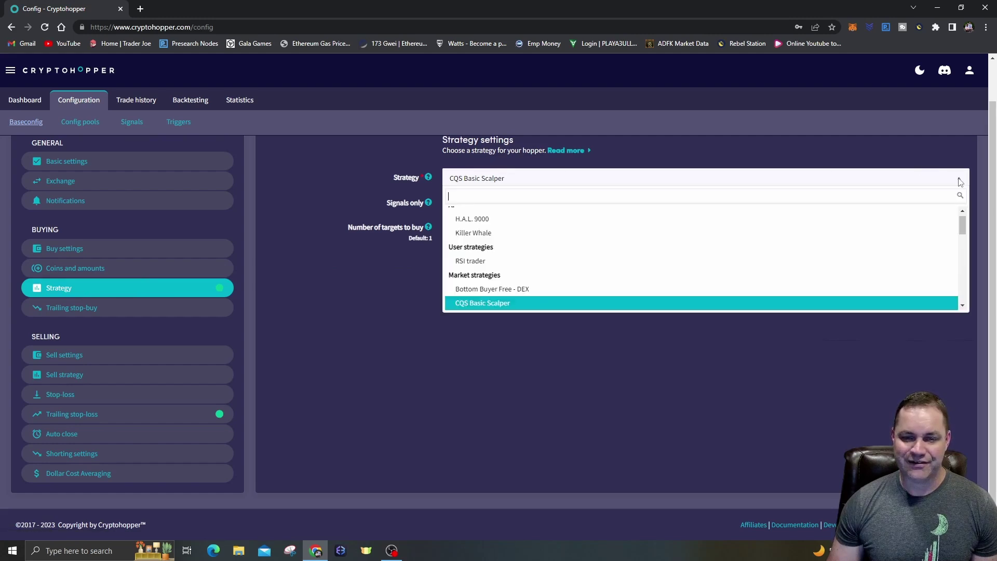
pyautogui.scroll(-2, 600, 257)
pyautogui.scroll(-5, 602, 260)
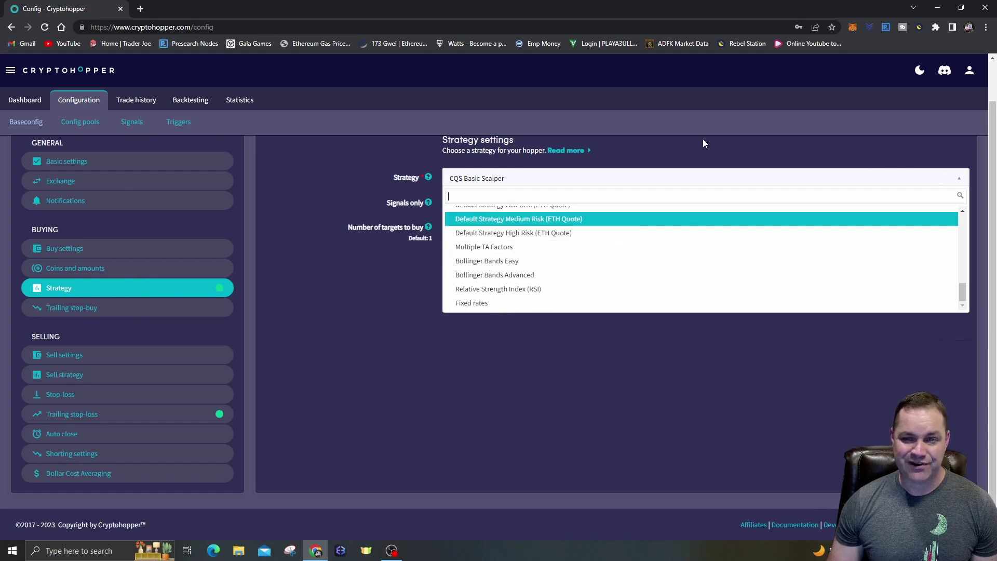
pyautogui.click(704, 143)
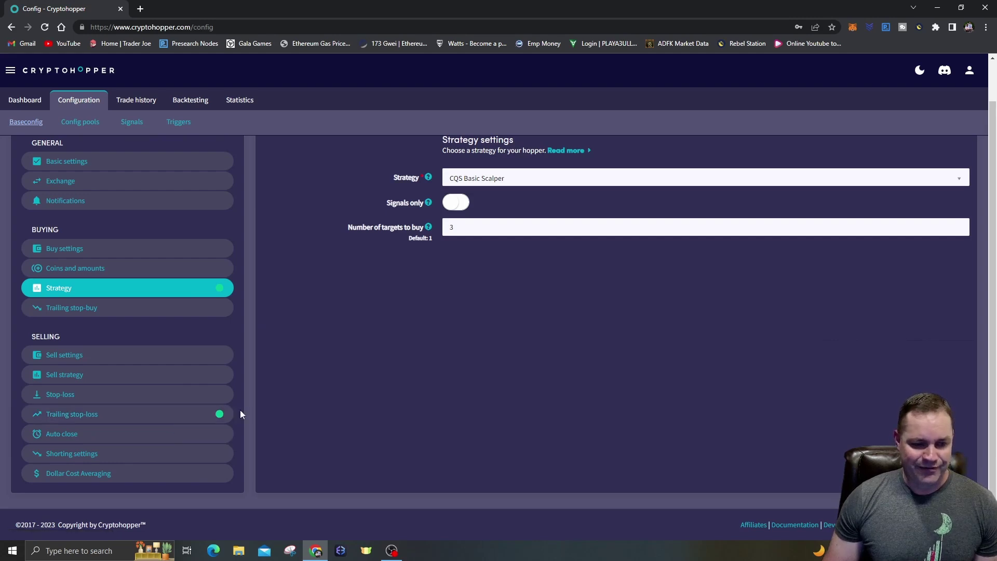
# Step: Examine the trailing stop-loss percentage and arming value, plus the auto close, shorting and Dollar Cost Averaging settings
pyautogui.click(158, 422)
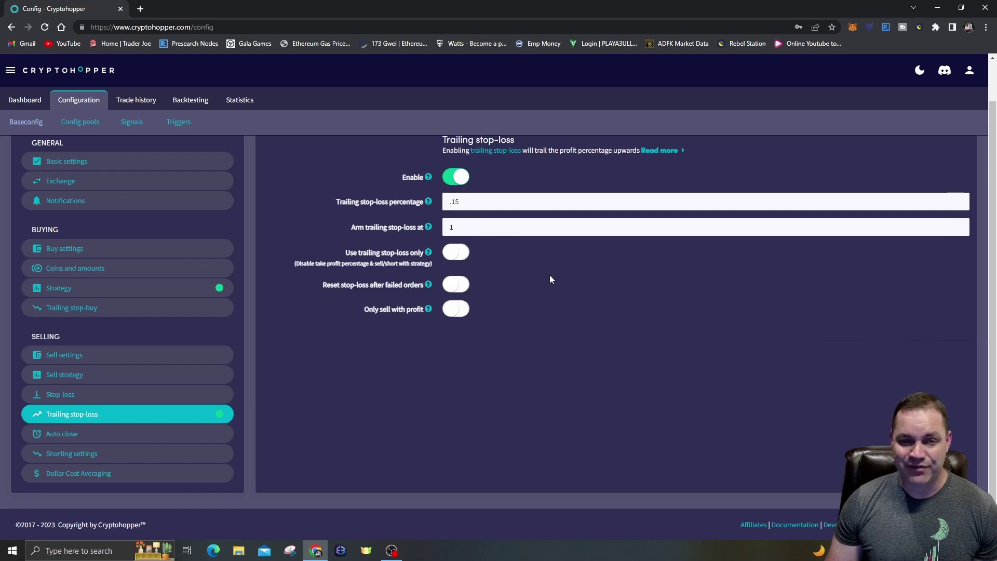
pyautogui.click(452, 226)
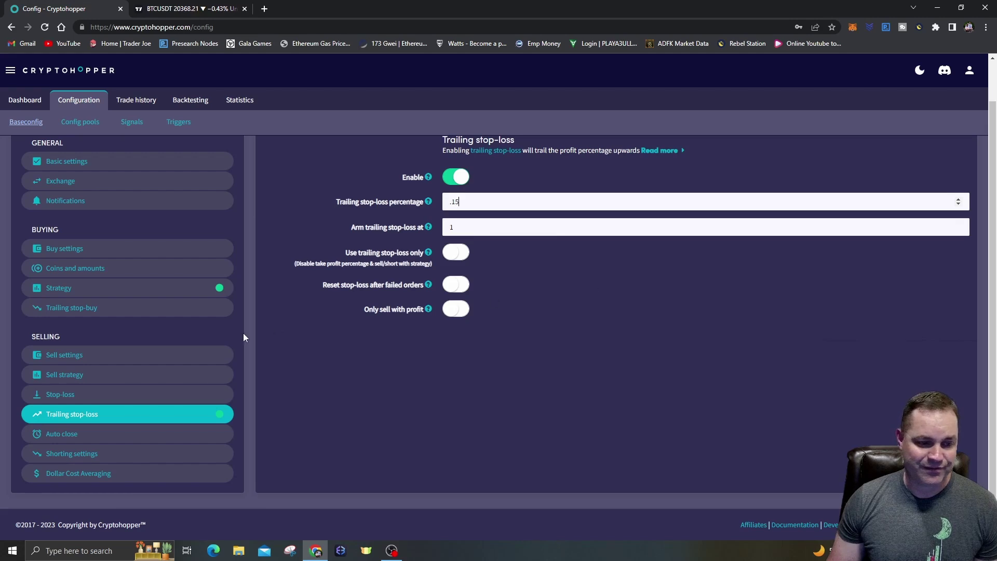
pyautogui.click(95, 437)
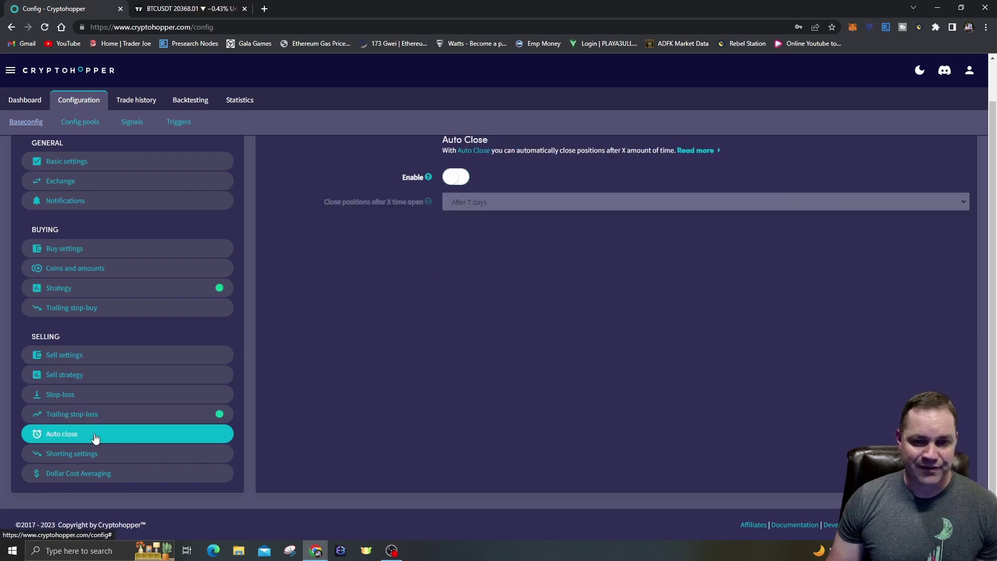
pyautogui.click(96, 454)
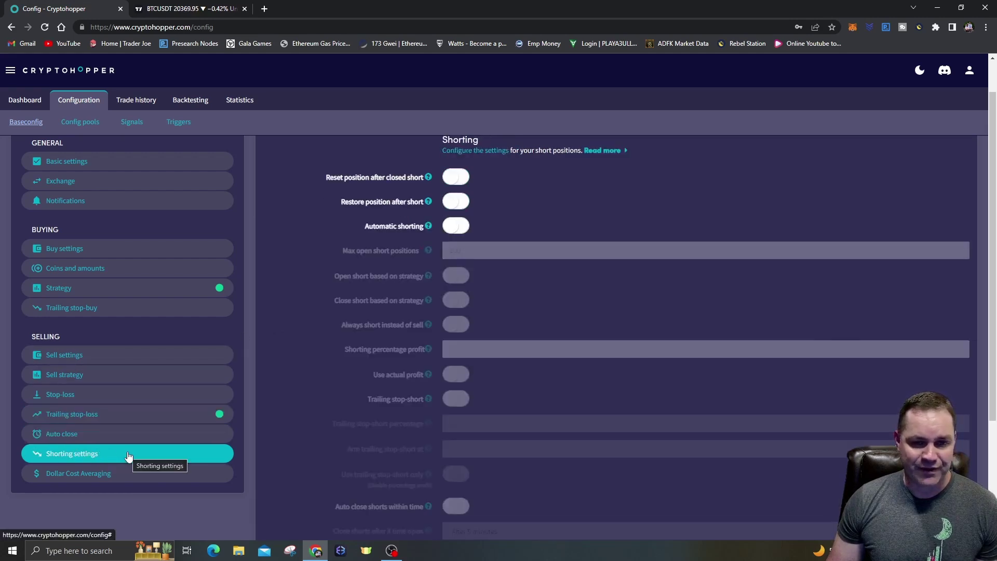
pyautogui.click(119, 475)
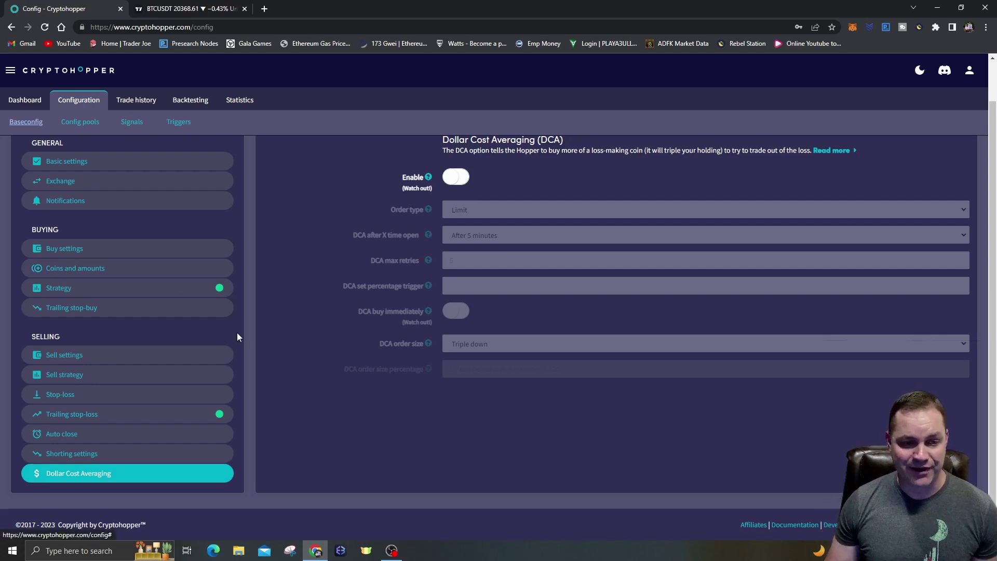
# Step: Review the buy settings, from order type and maximum open positions to cooldown, positive pairs and auto merge options
pyautogui.scroll(2, 240, 340)
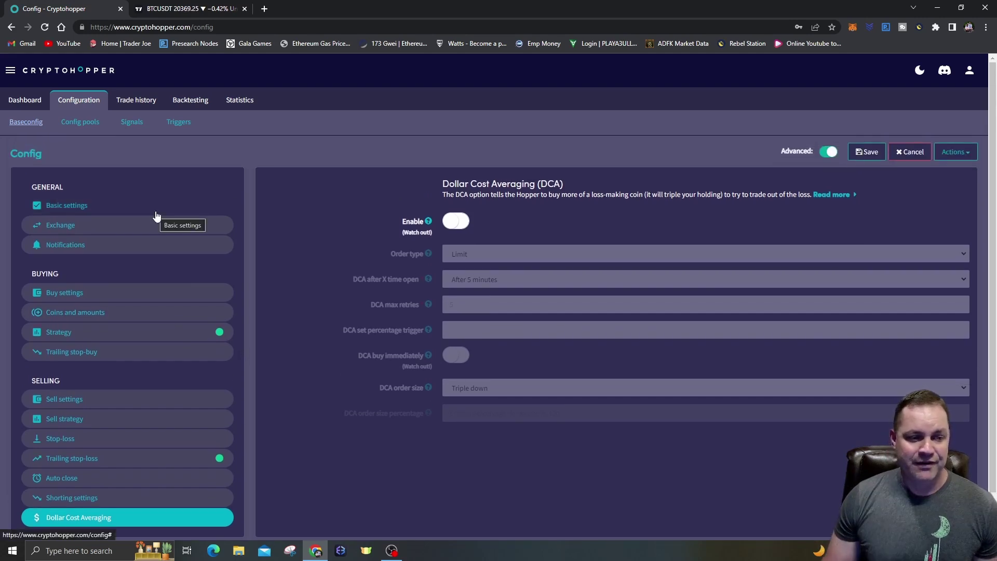
pyautogui.scroll(-1, 177, 277)
pyautogui.click(157, 262)
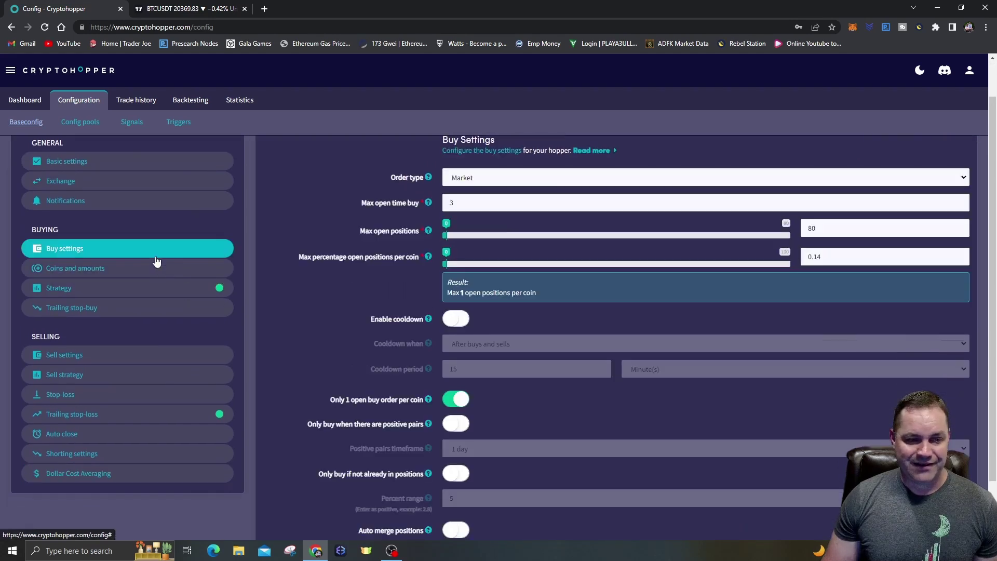
pyautogui.scroll(-1, 336, 286)
pyautogui.scroll(2, 336, 287)
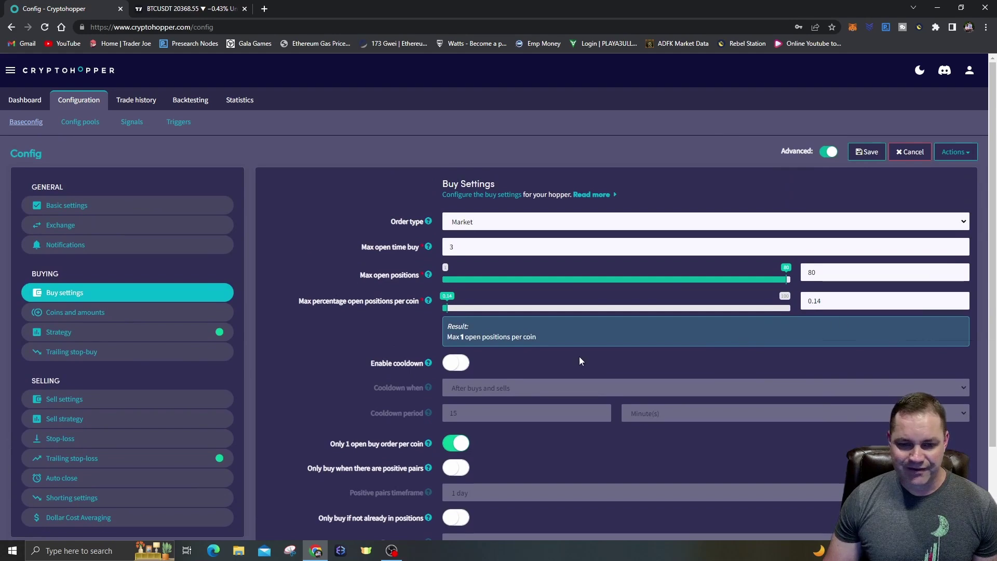
pyautogui.scroll(-2, 528, 404)
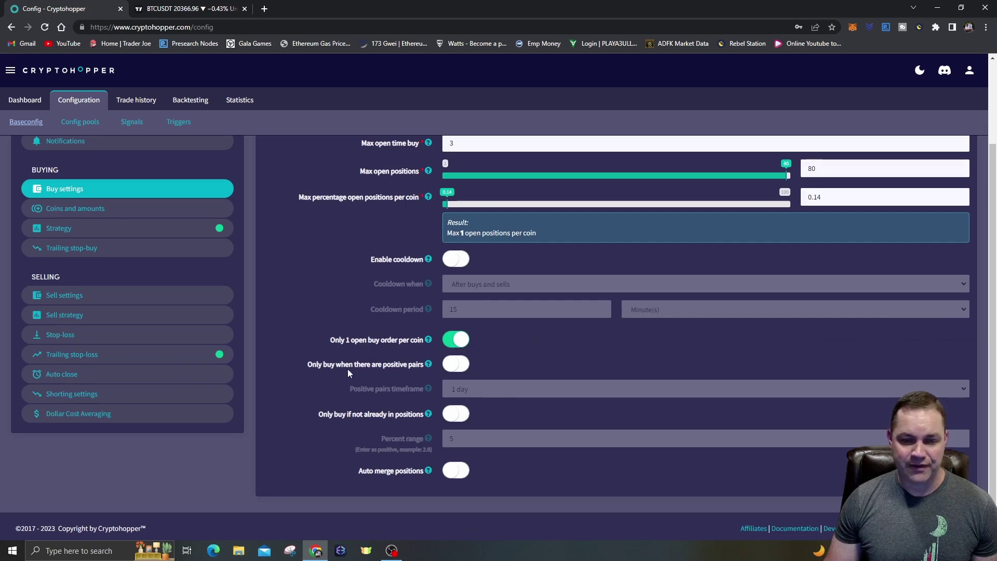
pyautogui.scroll(1, 357, 345)
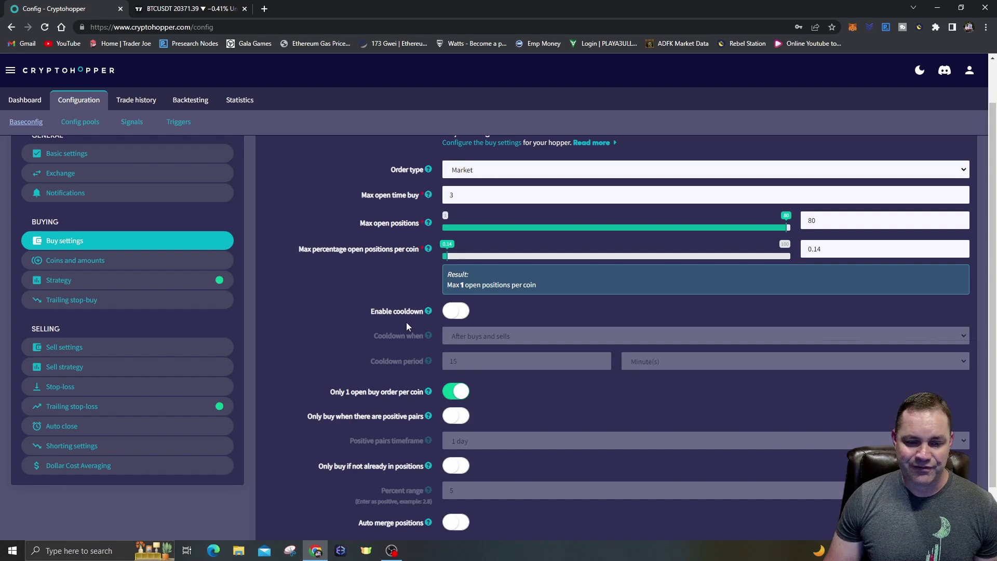
pyautogui.scroll(1, 408, 323)
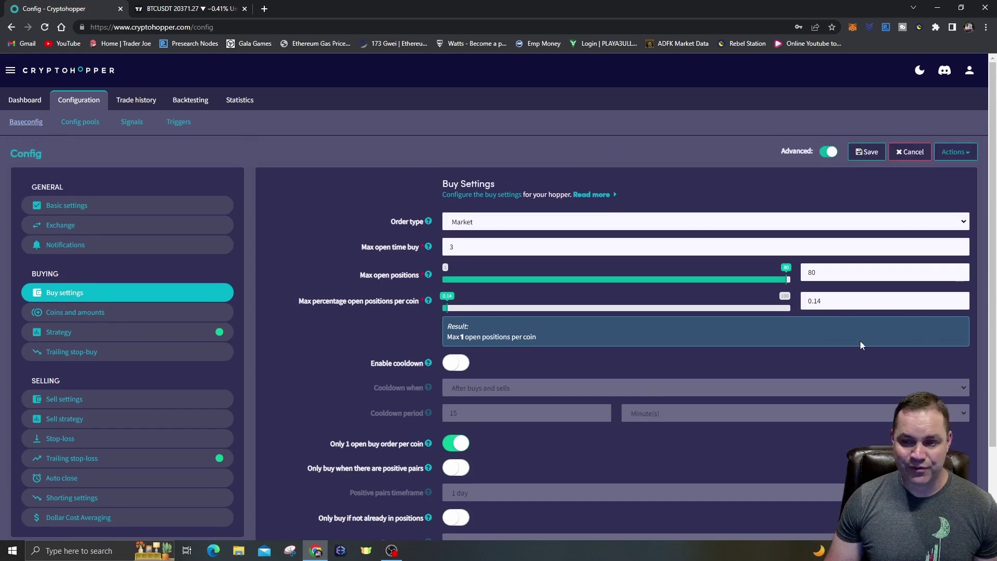
# Step: Check the buy settings once more, down to the auto merge positions option
pyautogui.scroll(-1, 613, 357)
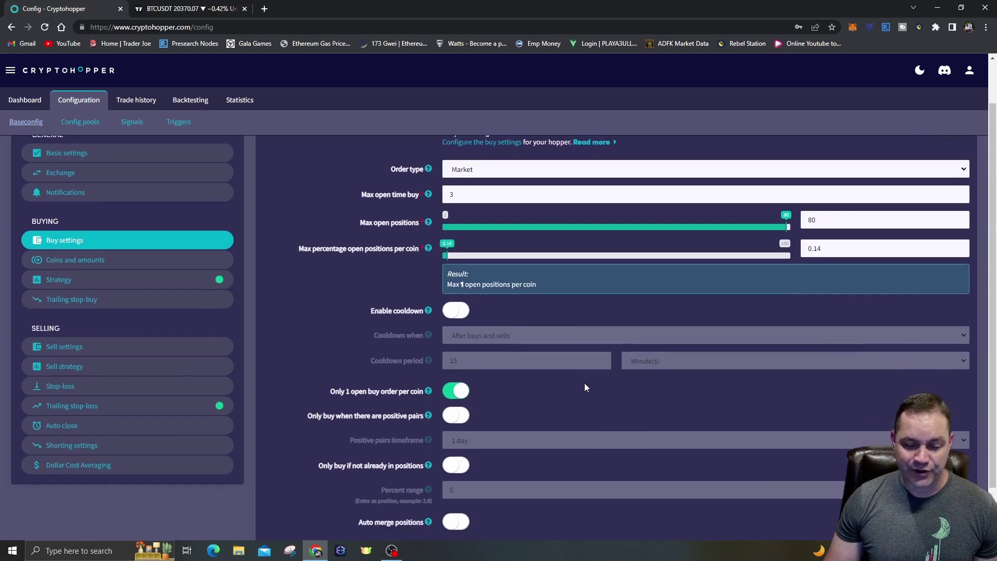
pyautogui.scroll(-1, 584, 385)
pyautogui.scroll(2, 584, 387)
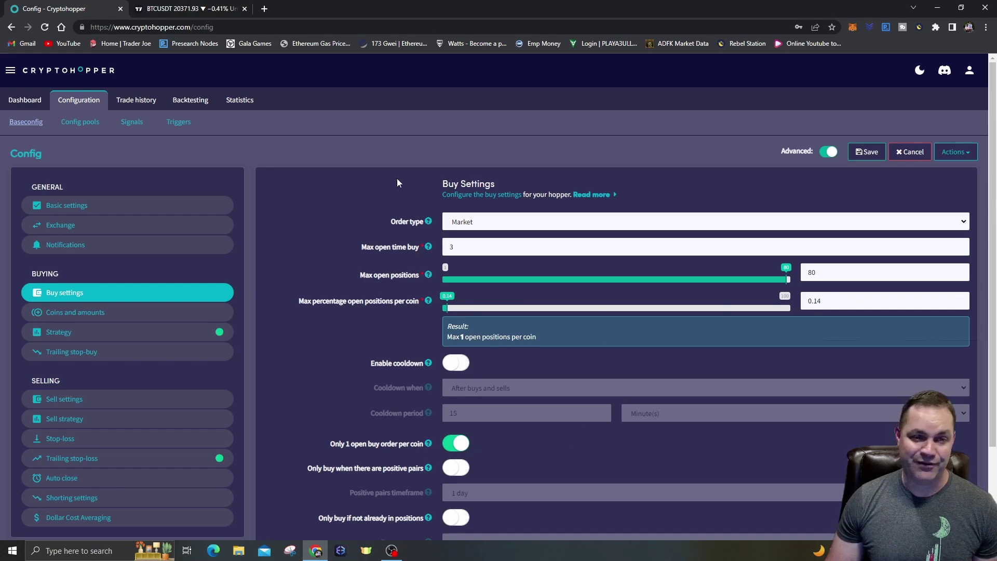
# Step: Open the bot's trade history and look through its past buys and sells with their results and triggers
pyautogui.click(134, 104)
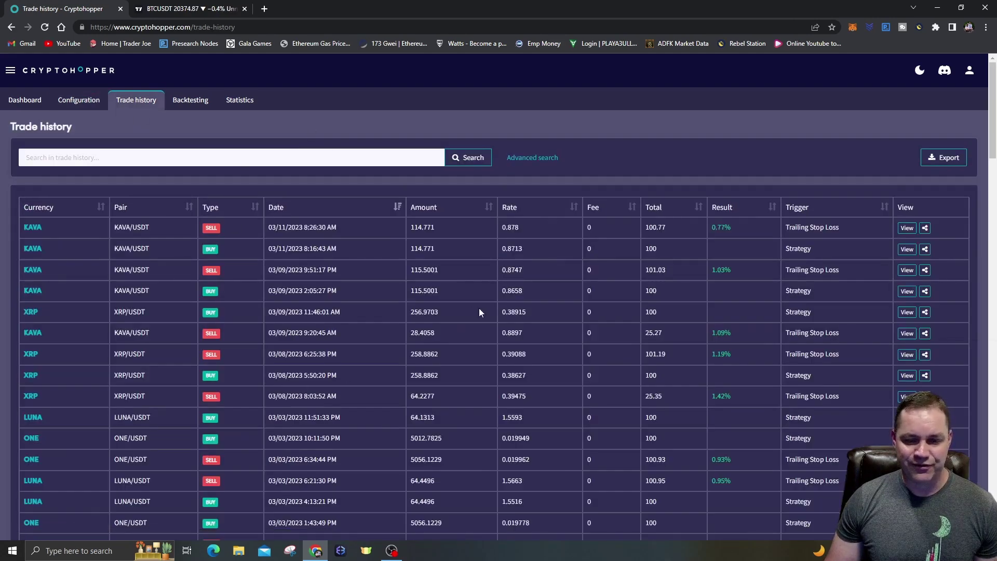
pyautogui.scroll(-15, 469, 307)
pyautogui.scroll(-10, 464, 327)
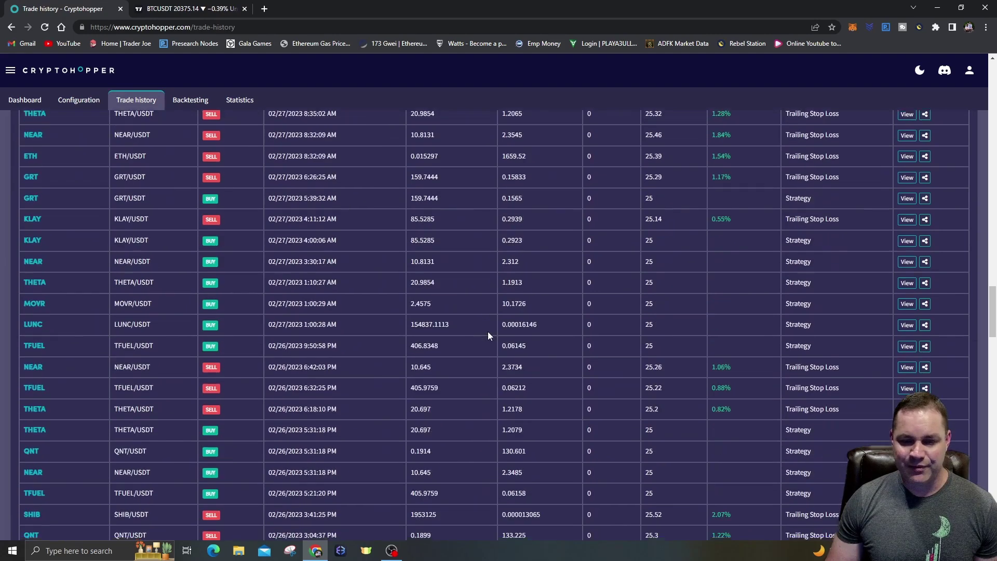
pyautogui.moveTo(991, 283); pyautogui.dragTo(991, 226)
# Step: Open the bot's dashboard and examine the first page of open positions and the summary of current position totals
pyautogui.click(25, 100)
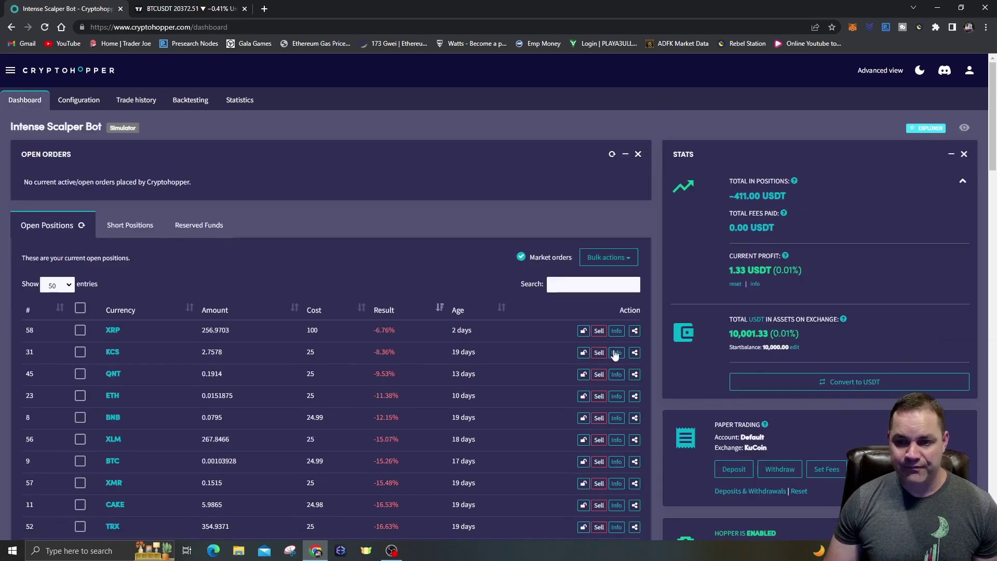
pyautogui.scroll(-18, 609, 343)
pyautogui.scroll(-4, 162, 309)
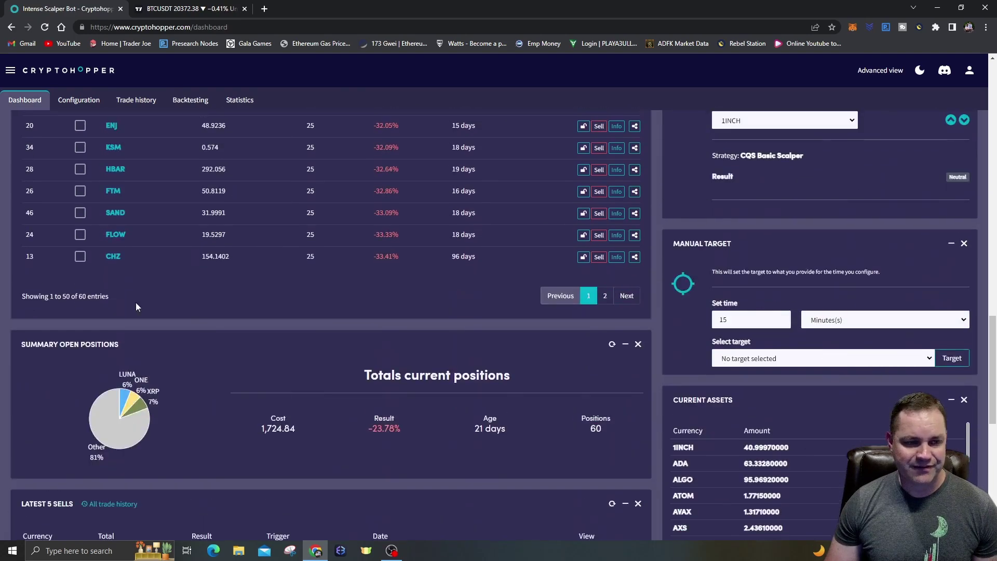
pyautogui.scroll(3, 445, 373)
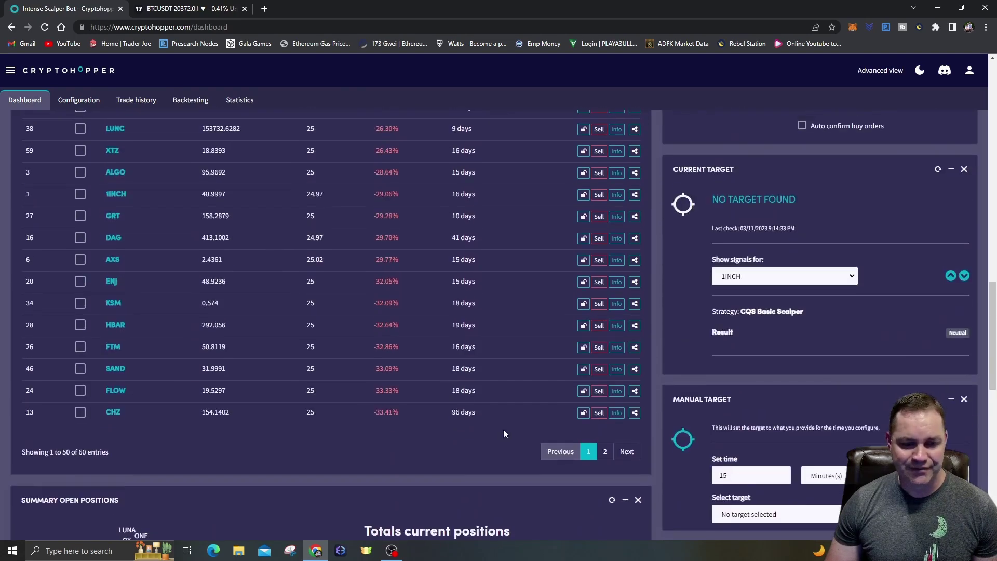
pyautogui.scroll(13, 506, 429)
pyautogui.scroll(-13, 527, 413)
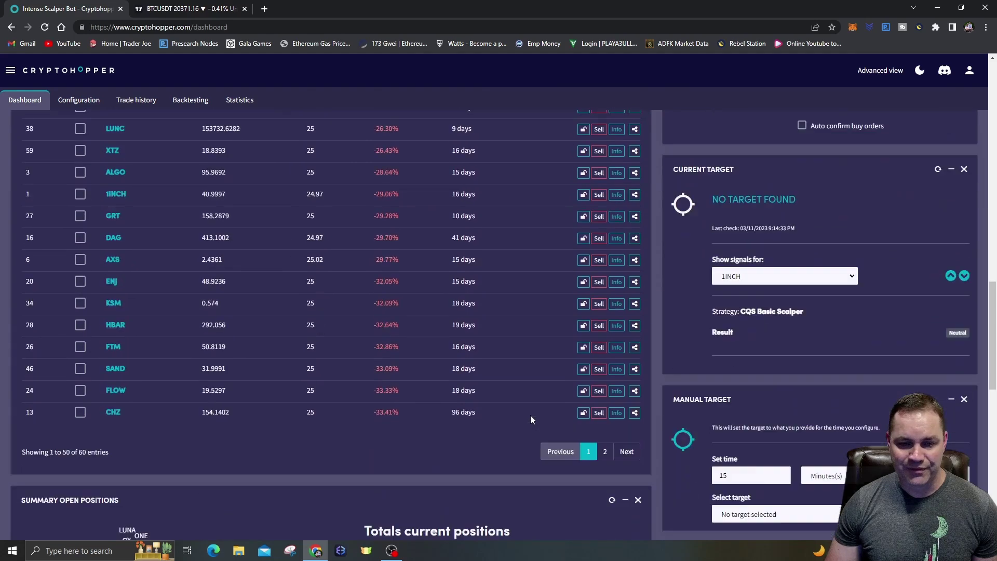
# Step: View the second page of open positions and return to the first page
pyautogui.click(602, 448)
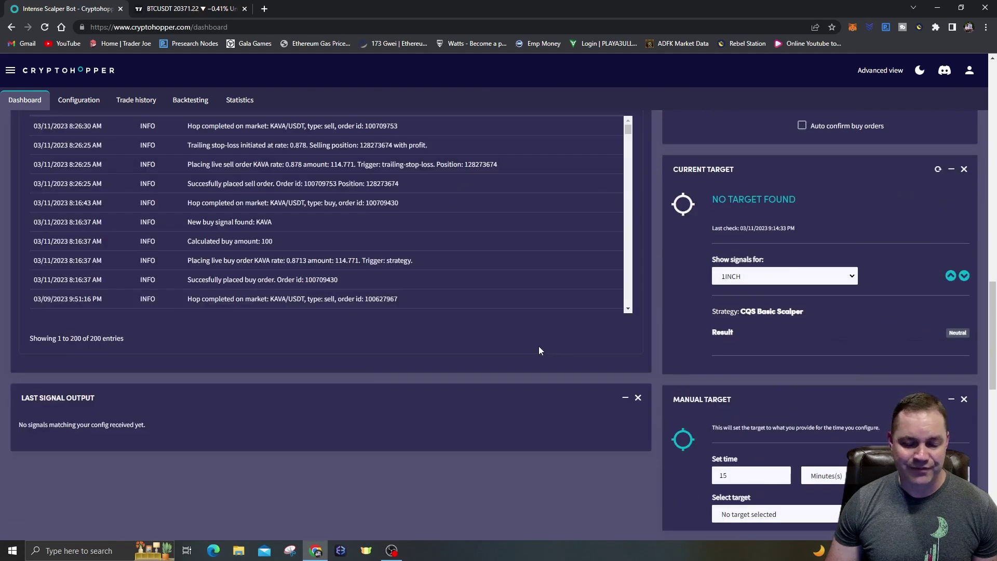
pyautogui.scroll(15, 568, 344)
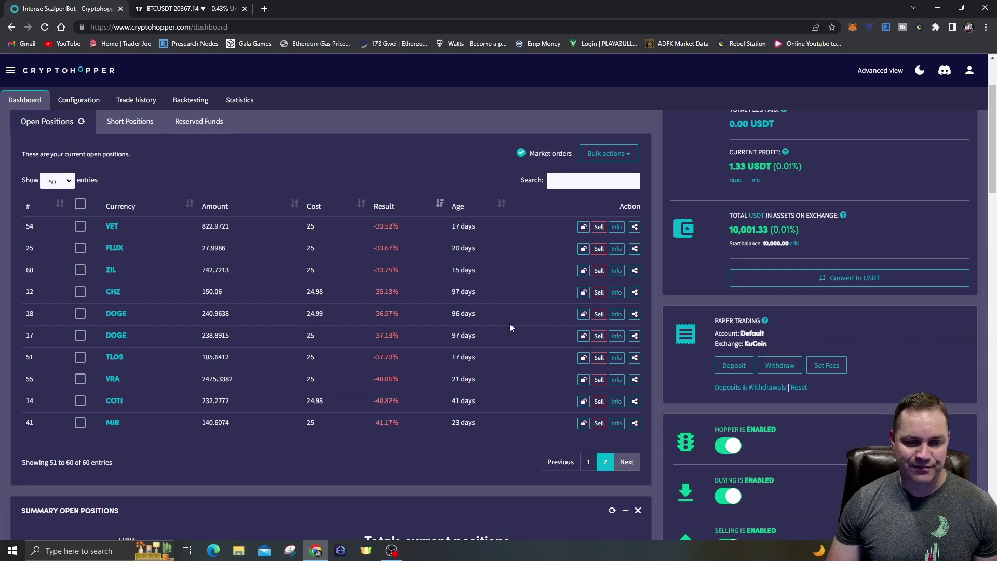
pyautogui.click(588, 461)
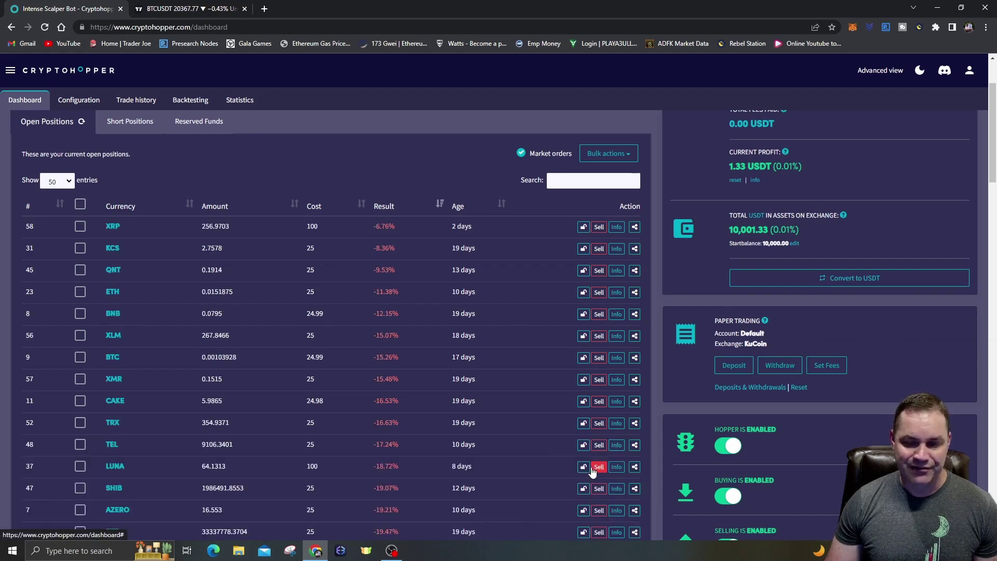
pyautogui.scroll(2, 657, 345)
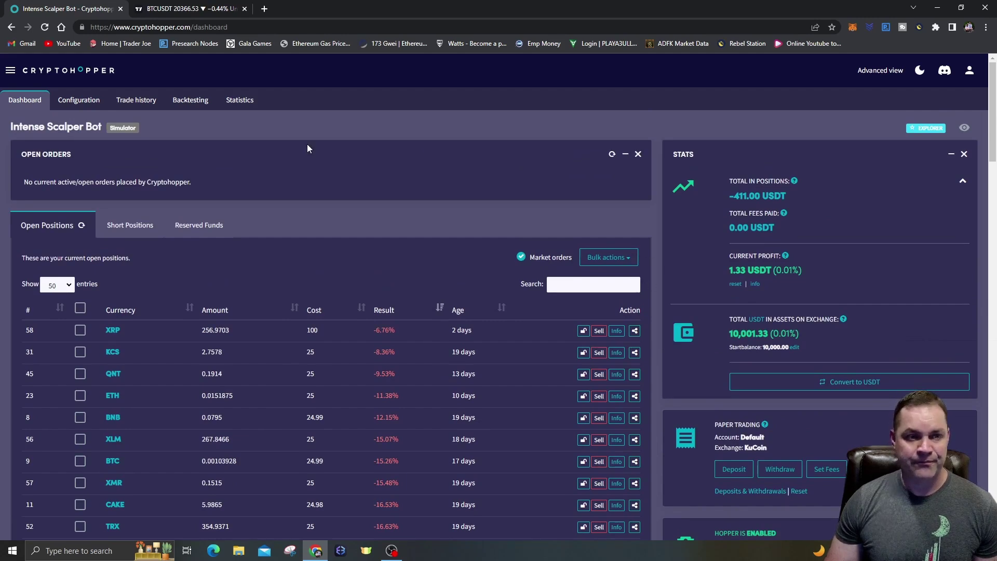
# Step: Open the strategies section of the marketplace
pyautogui.click(11, 70)
pyautogui.click(67, 166)
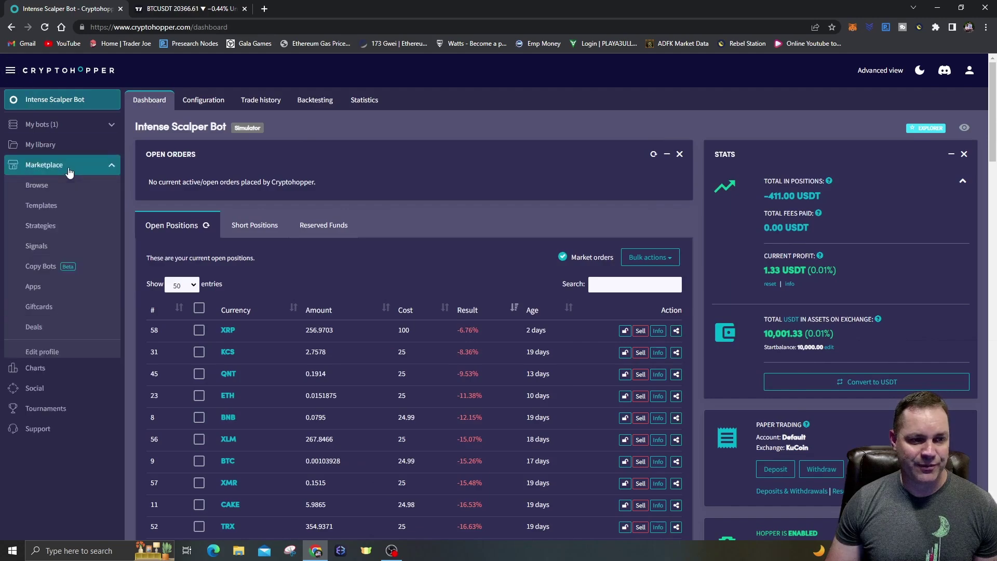
pyautogui.click(48, 231)
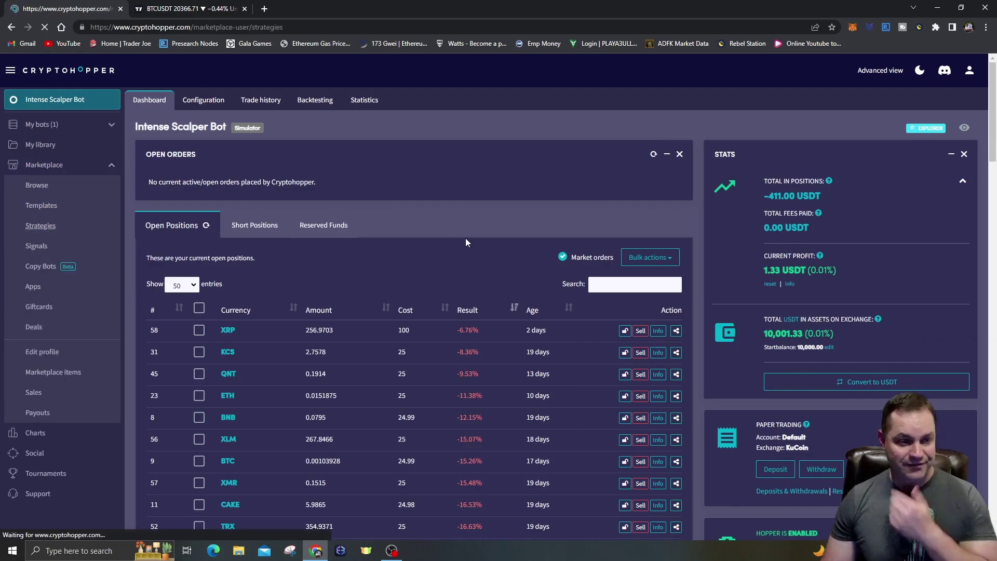
pyautogui.scroll(-3, 721, 282)
pyautogui.scroll(3, 467, 234)
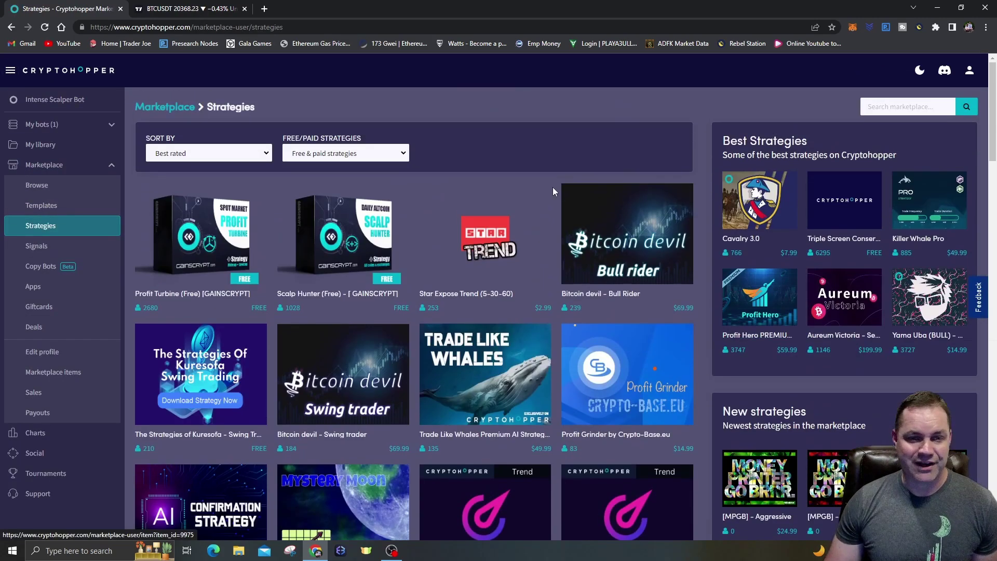
# Step: Filter the marketplace to free strategies, sort them by most sales/downloads, and look over the list
pyautogui.click(265, 156)
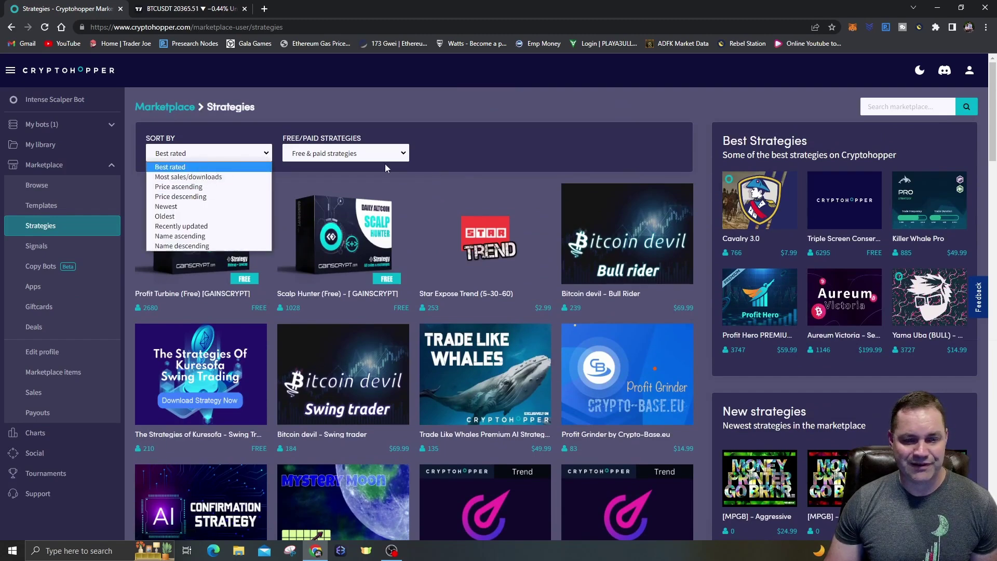
pyautogui.click(401, 156)
pyautogui.click(317, 176)
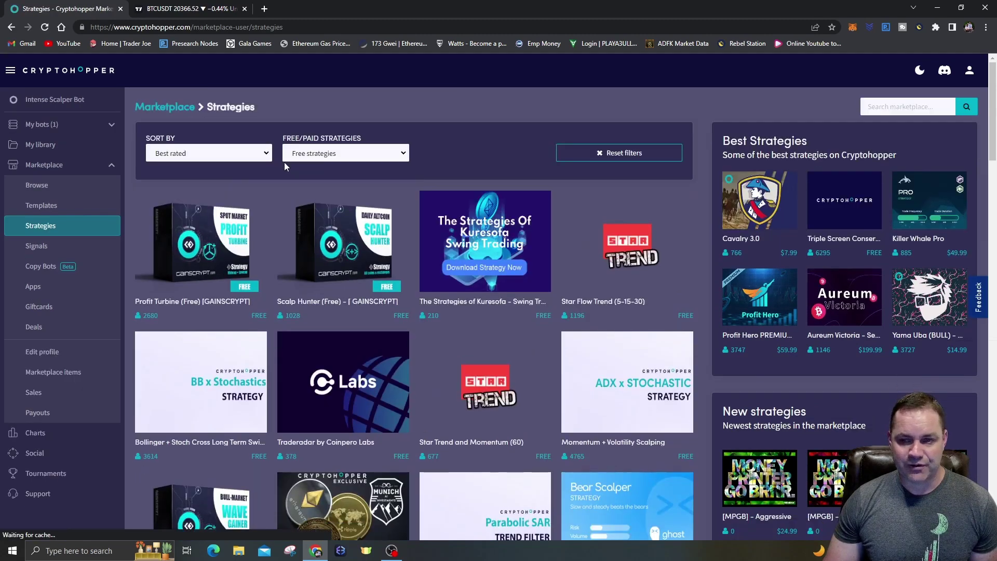
pyautogui.click(265, 156)
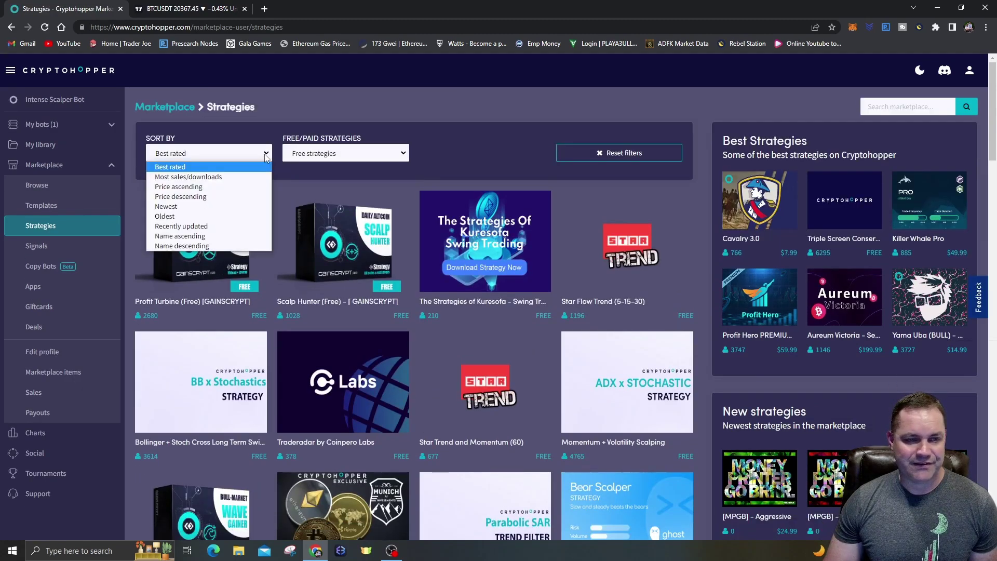
pyautogui.click(251, 177)
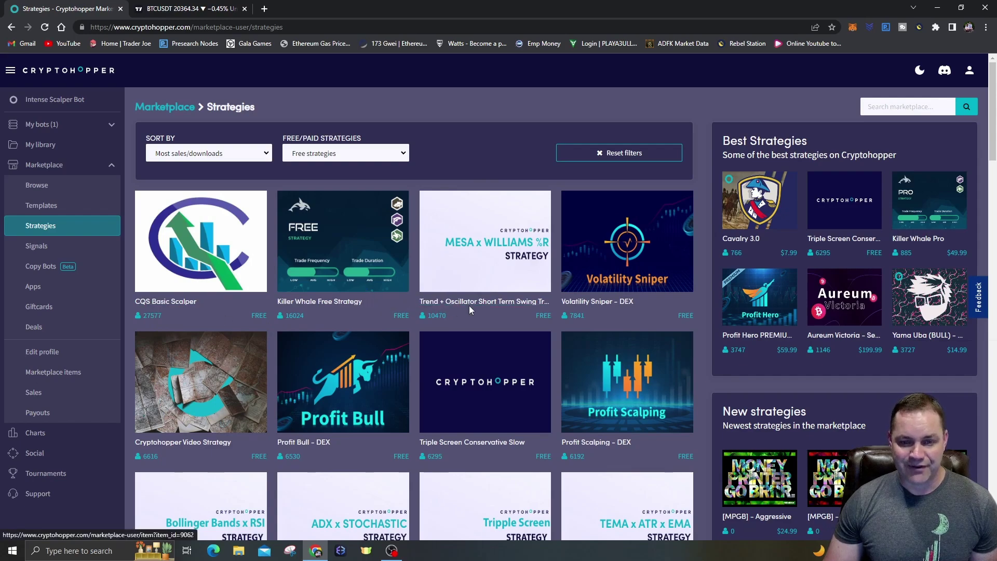
pyautogui.scroll(-5, 317, 304)
pyautogui.scroll(5, 318, 304)
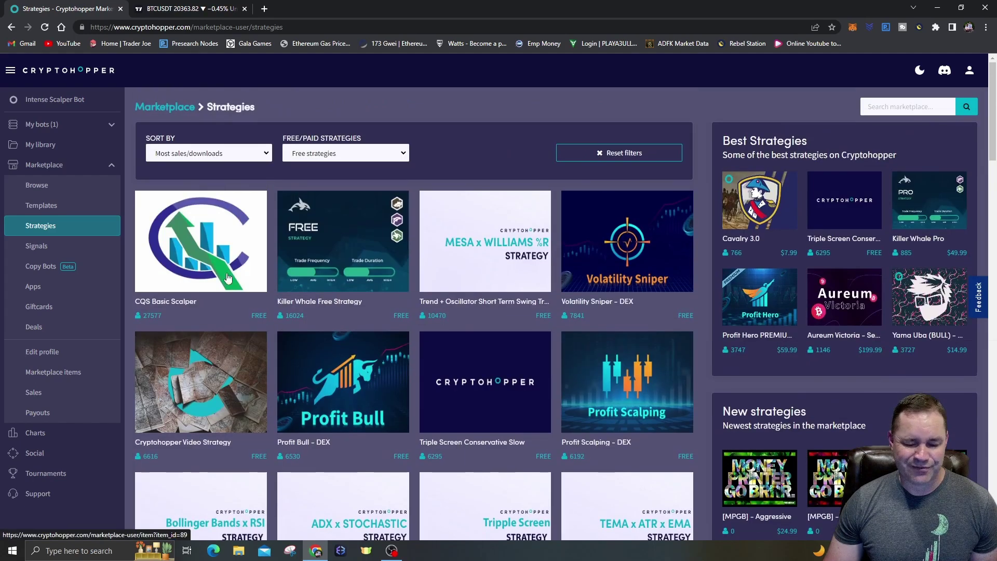
# Step: Open the CQS Basic Scalper strategy's marketplace page and read through its user reviews
pyautogui.click(244, 269)
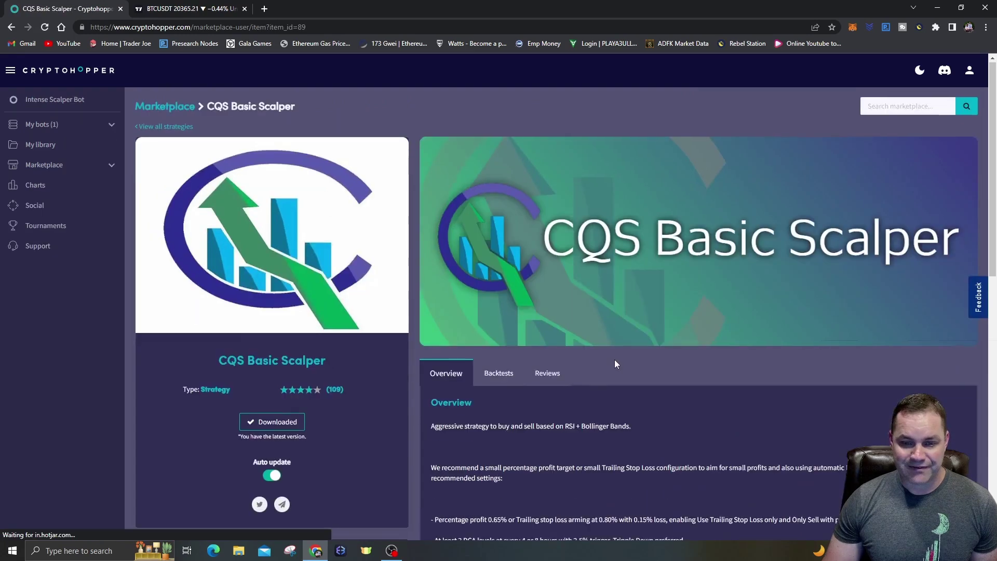
pyautogui.scroll(-3, 613, 359)
pyautogui.click(552, 223)
pyautogui.scroll(-3, 490, 366)
pyautogui.scroll(-10, 774, 419)
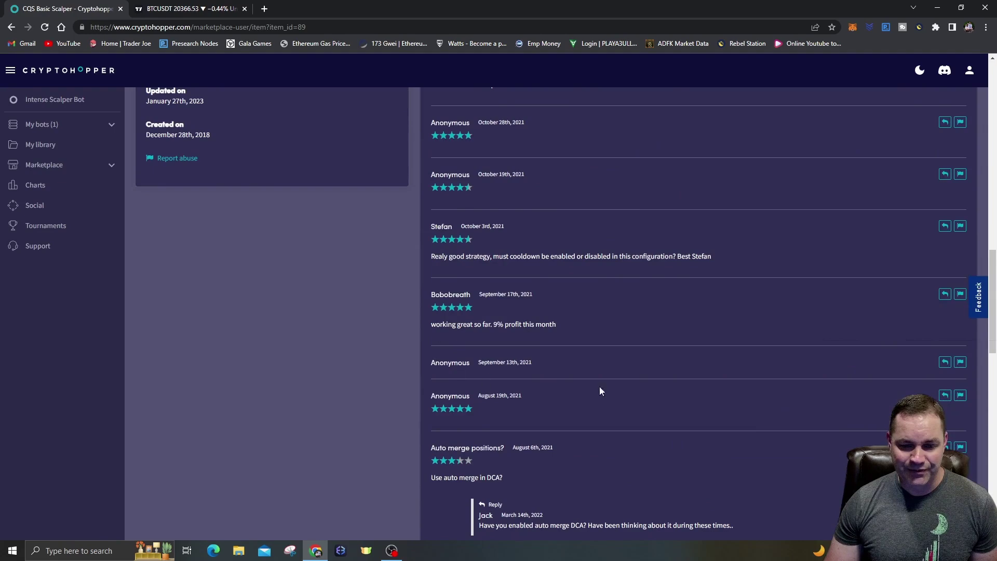
pyautogui.scroll(-5, 597, 392)
pyautogui.scroll(-8, 623, 364)
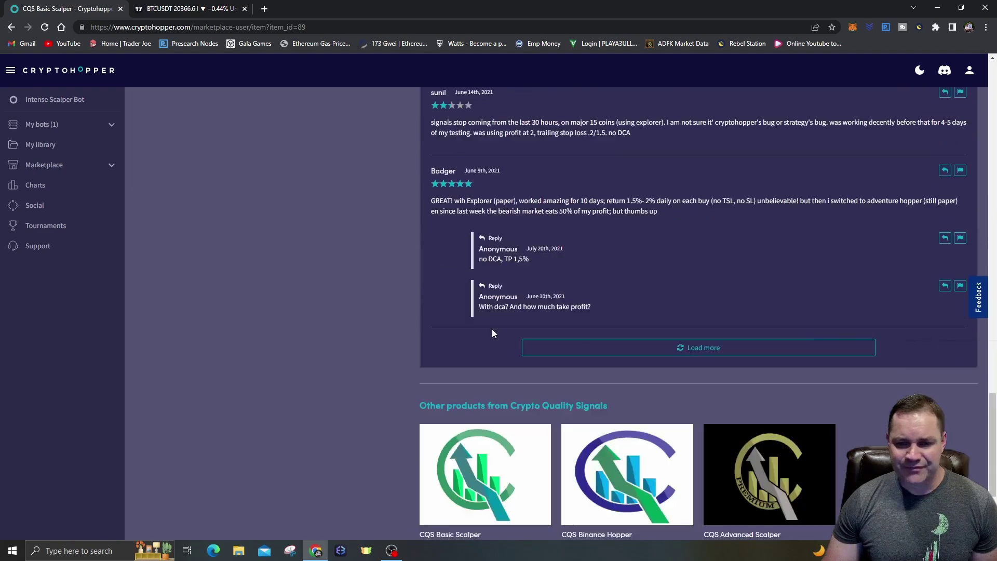
pyautogui.scroll(4, 604, 281)
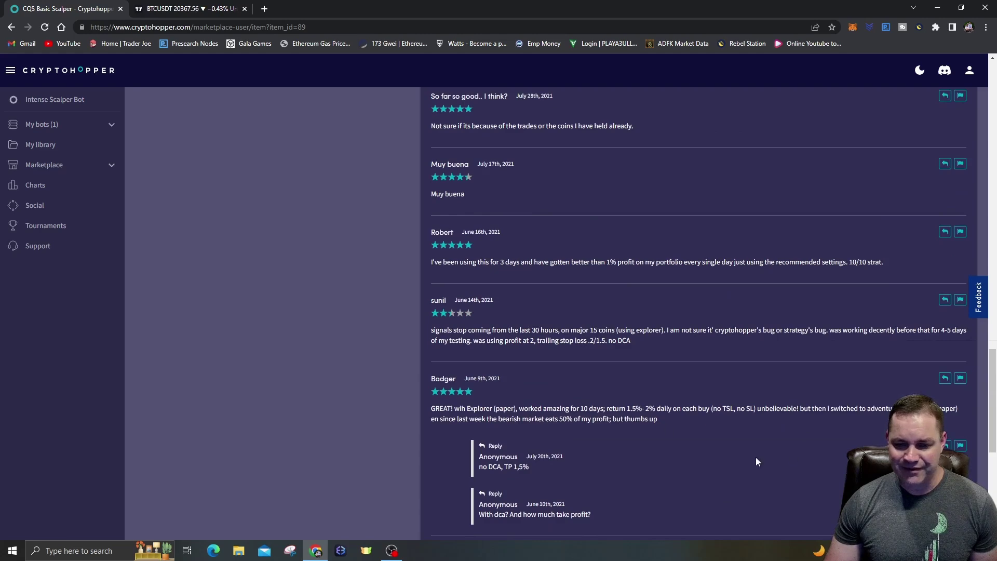
pyautogui.scroll(10, 653, 455)
pyautogui.scroll(10, 662, 460)
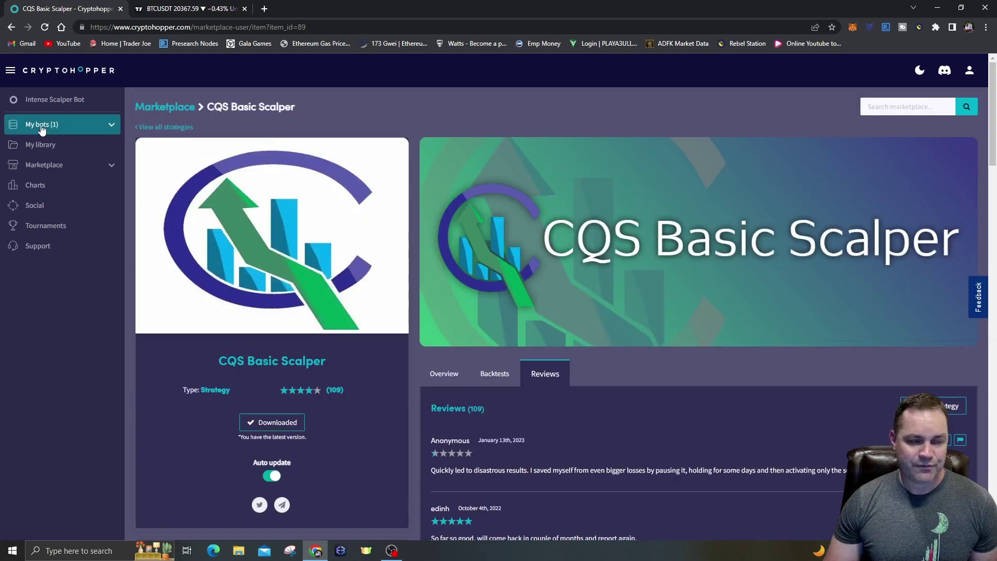
pyautogui.click(104, 127)
pyautogui.click(104, 130)
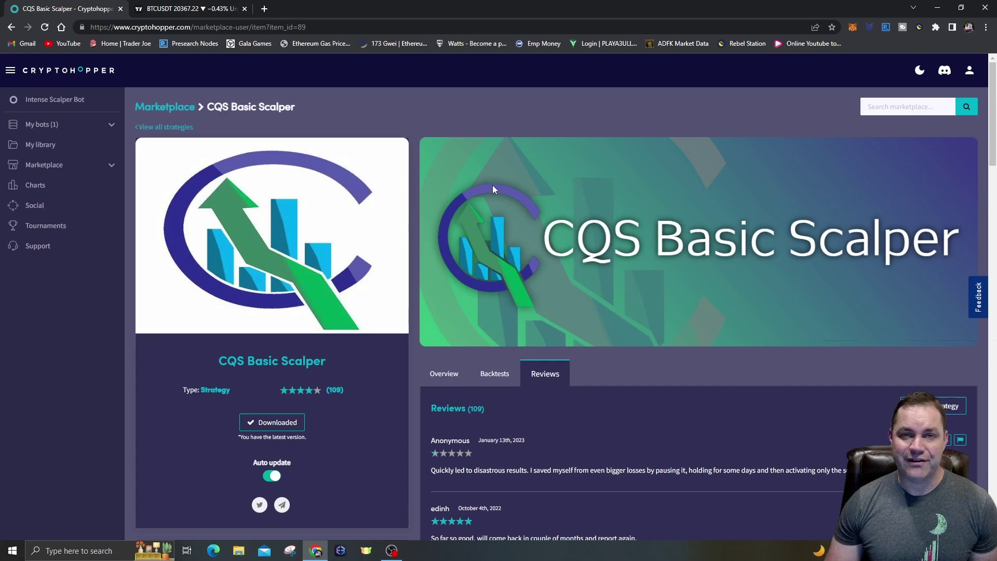